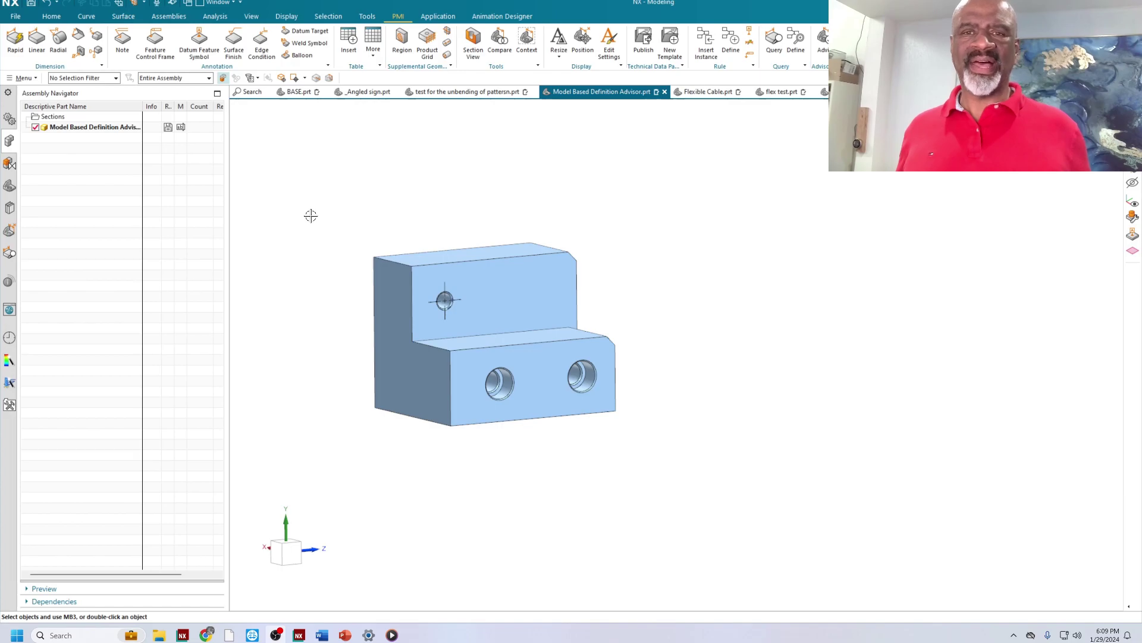
Add a rapid dimension of 5 from the block's left face to its right face, placed above the part.
middle_click_drag(315, 215, 338, 222)
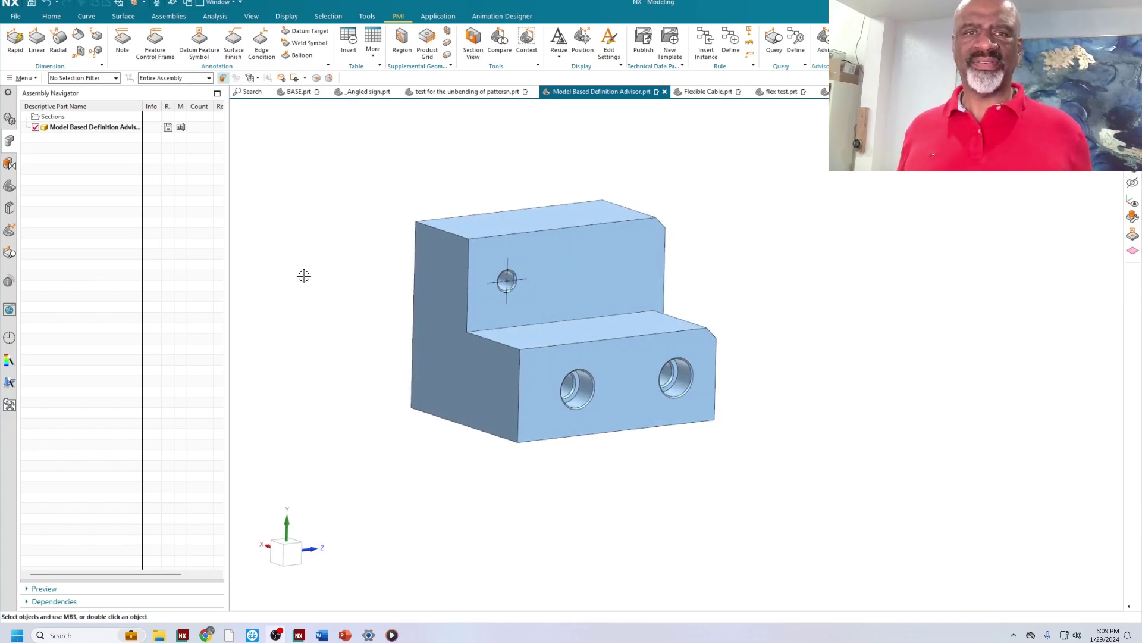
mouse_move(315, 278)
middle_mouse_down()
mouse_move(321, 260)
mouse_move(303, 253)
mouse_move(322, 247)
middle_mouse_up()
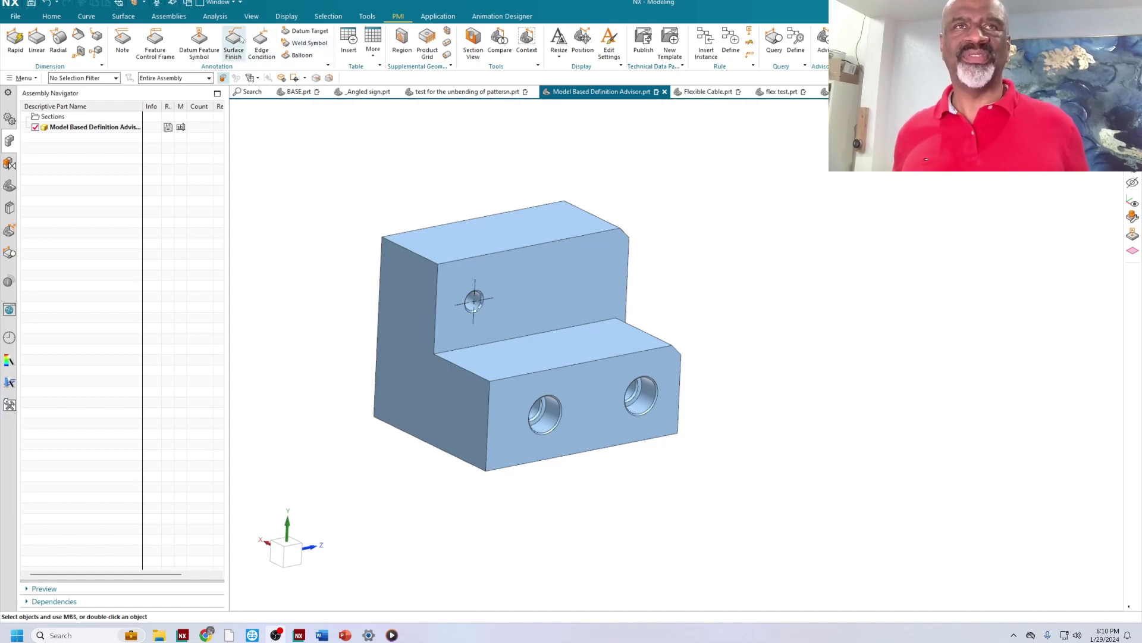
left_click(15, 36)
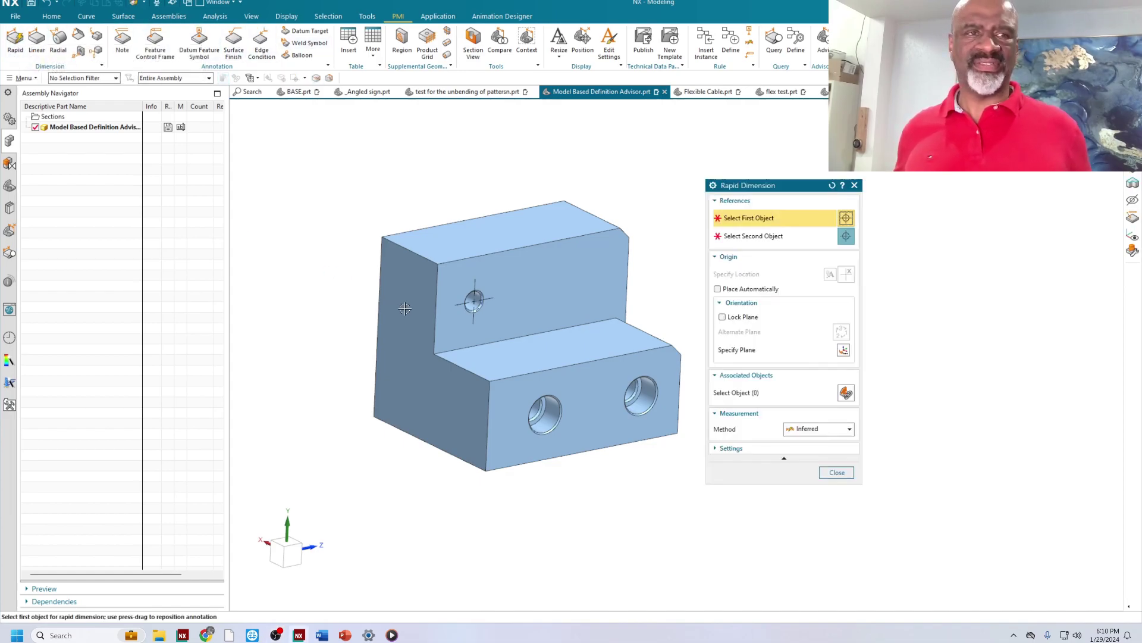
left_click(403, 300)
middle_click_drag(425, 176, 385, 196)
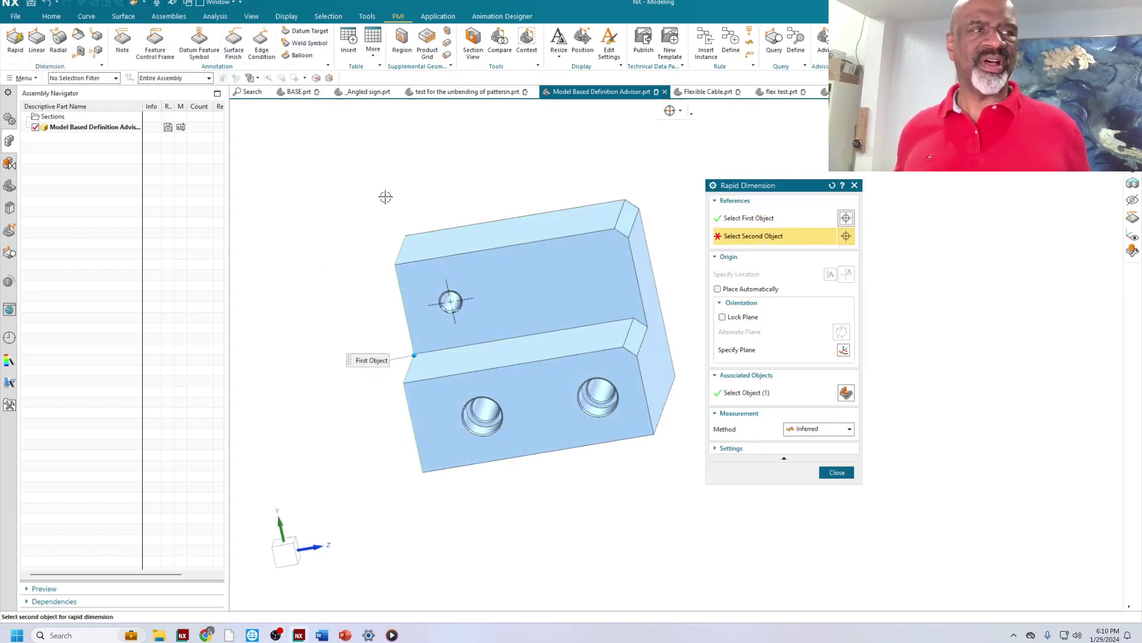
left_click(660, 322)
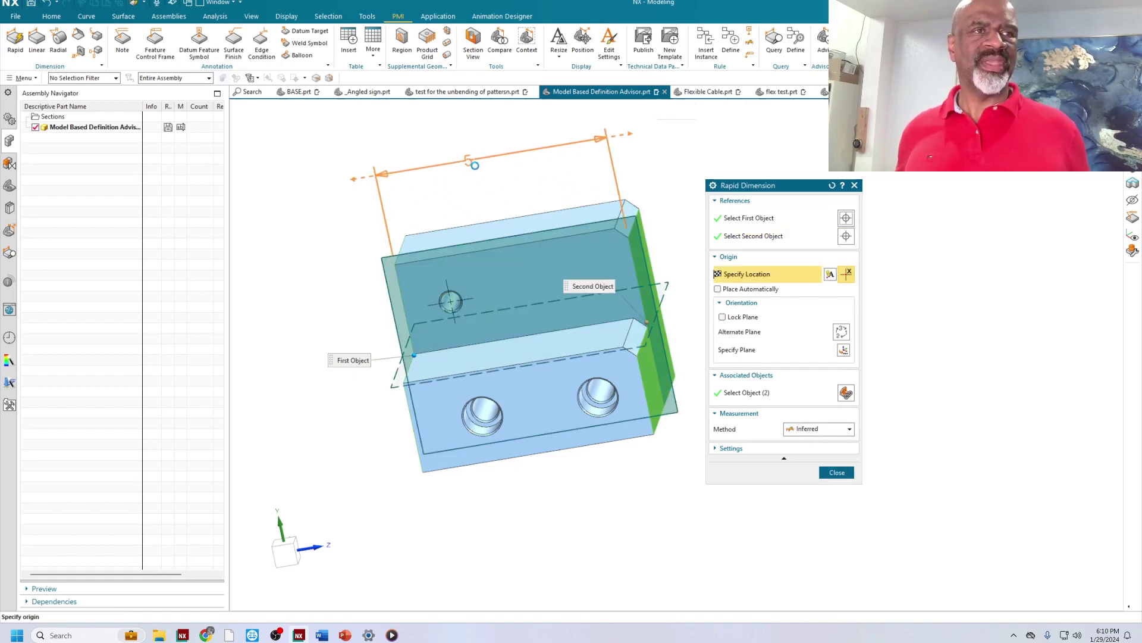
left_click(487, 164)
middle_click_drag(322, 222, 356, 205)
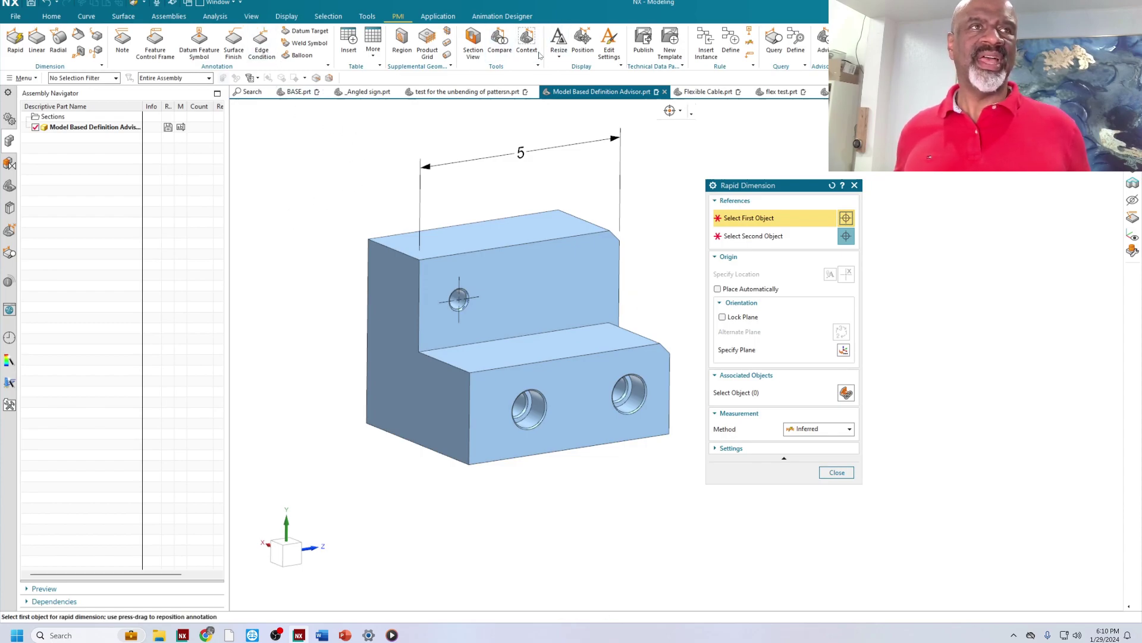
left_click(448, 33)
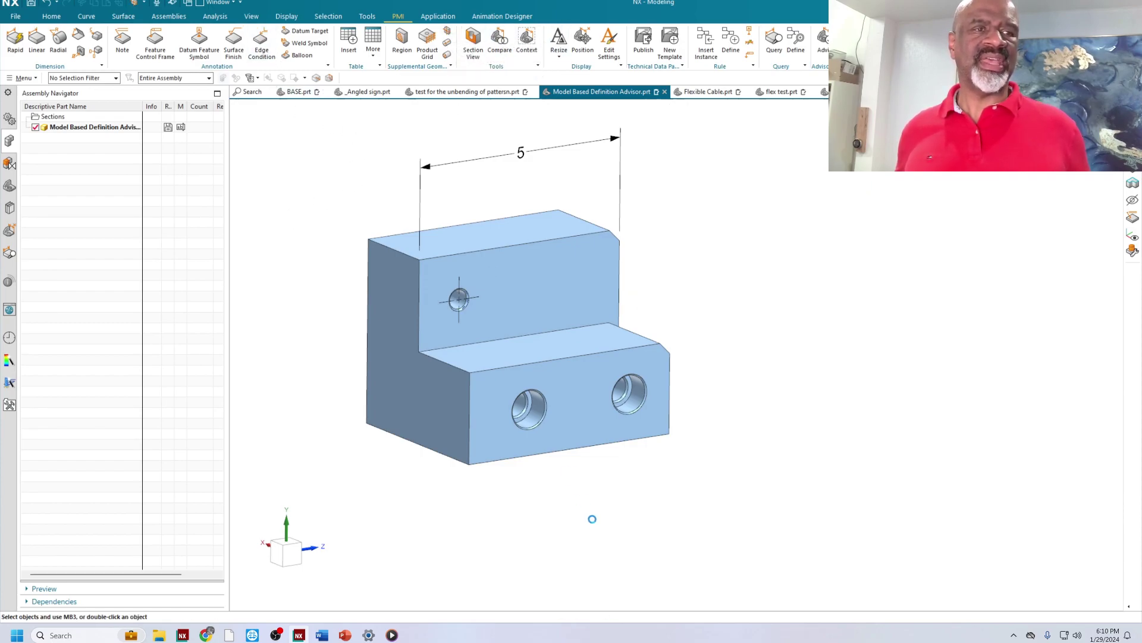
Link the two lower front holes with a single center mark.
left_click(547, 421)
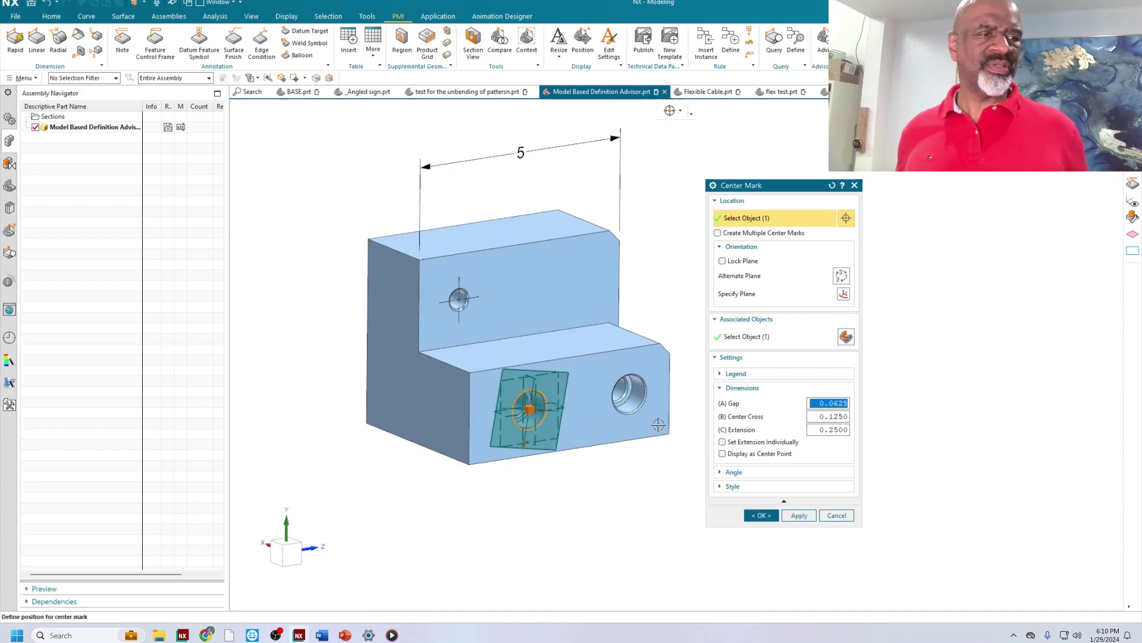
left_click(642, 407)
left_click(761, 501)
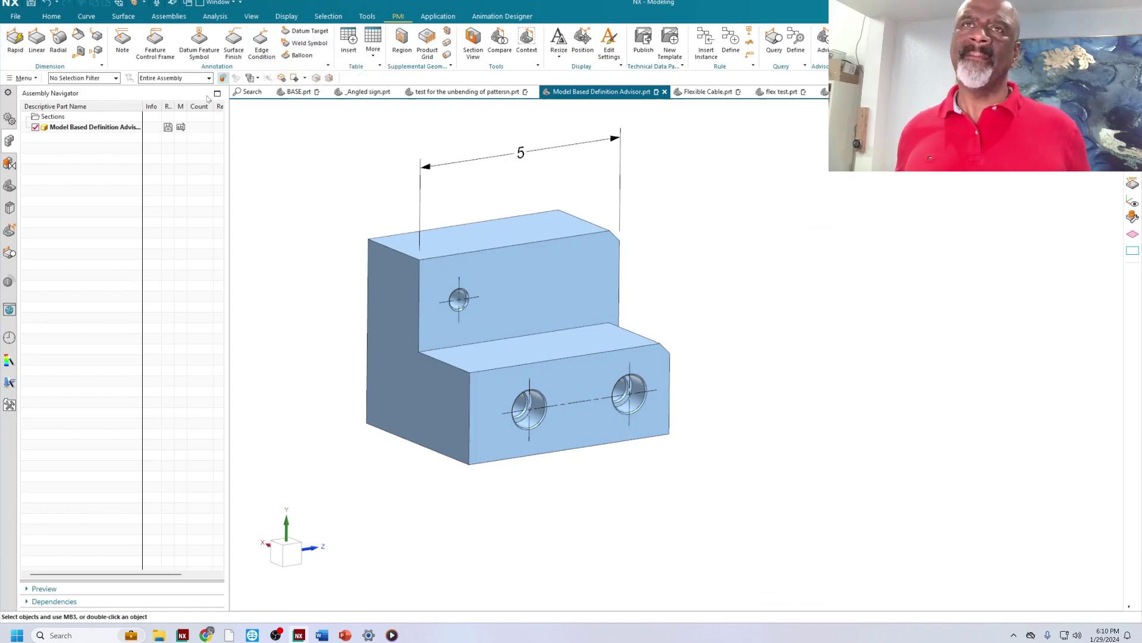
left_click(15, 37)
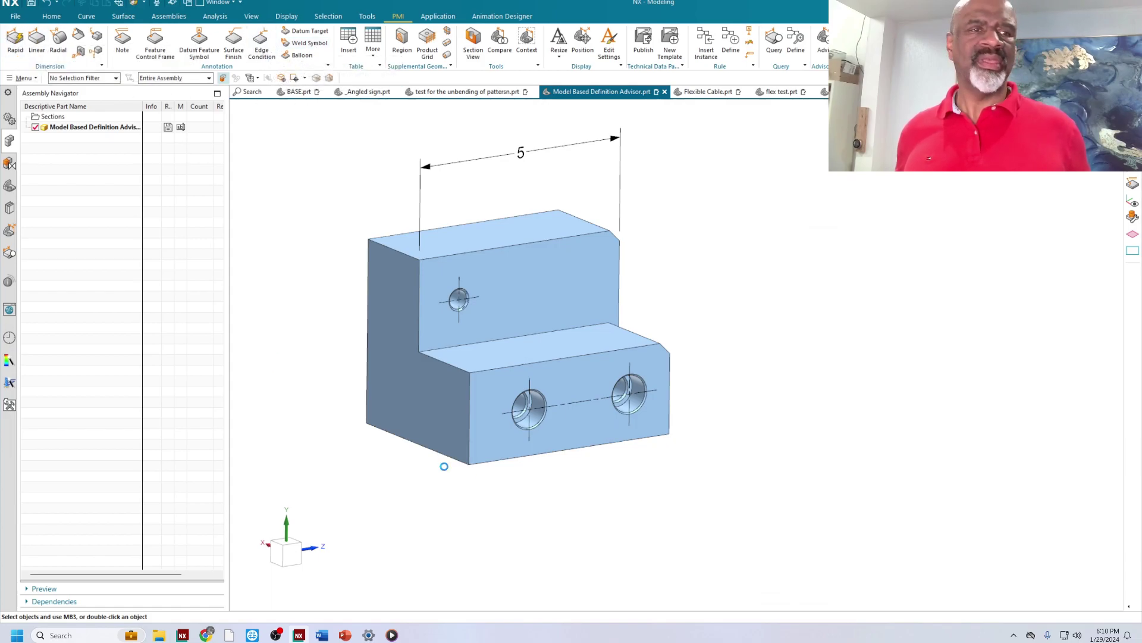
Locate the first front hole with a 1.5 dimension from the left face, placed below.
left_click(448, 400)
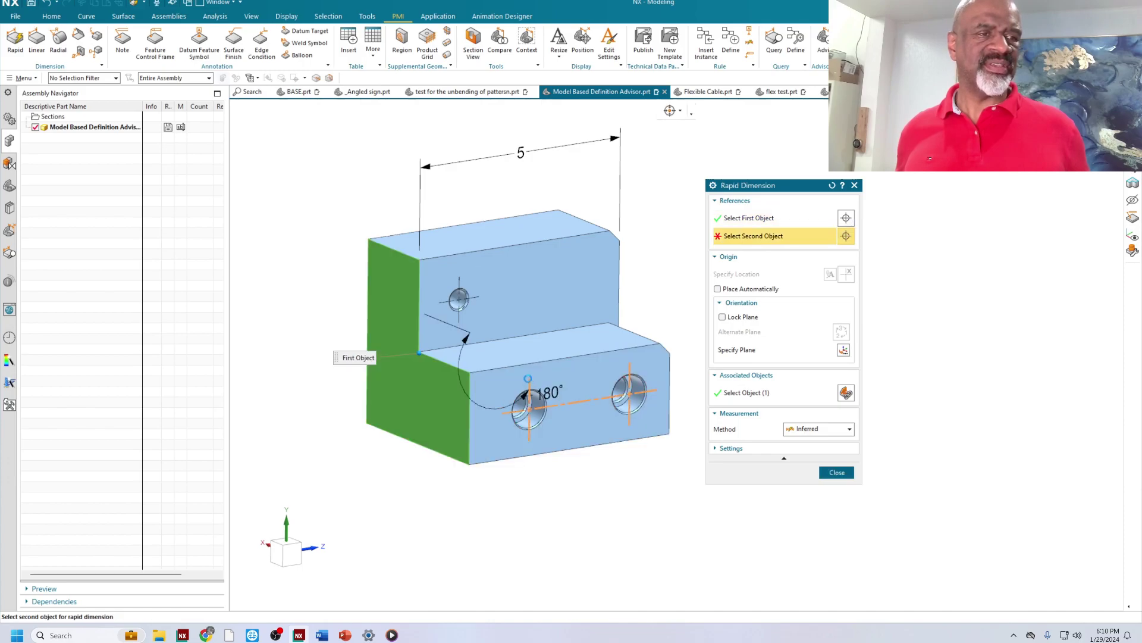
left_click(528, 379)
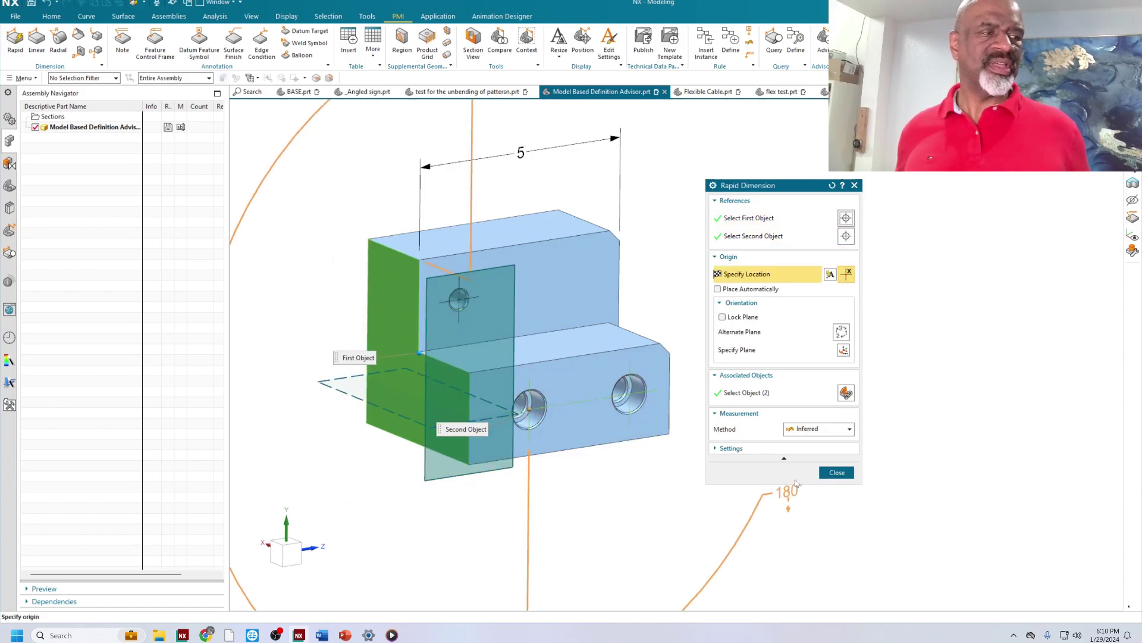
left_click(837, 472)
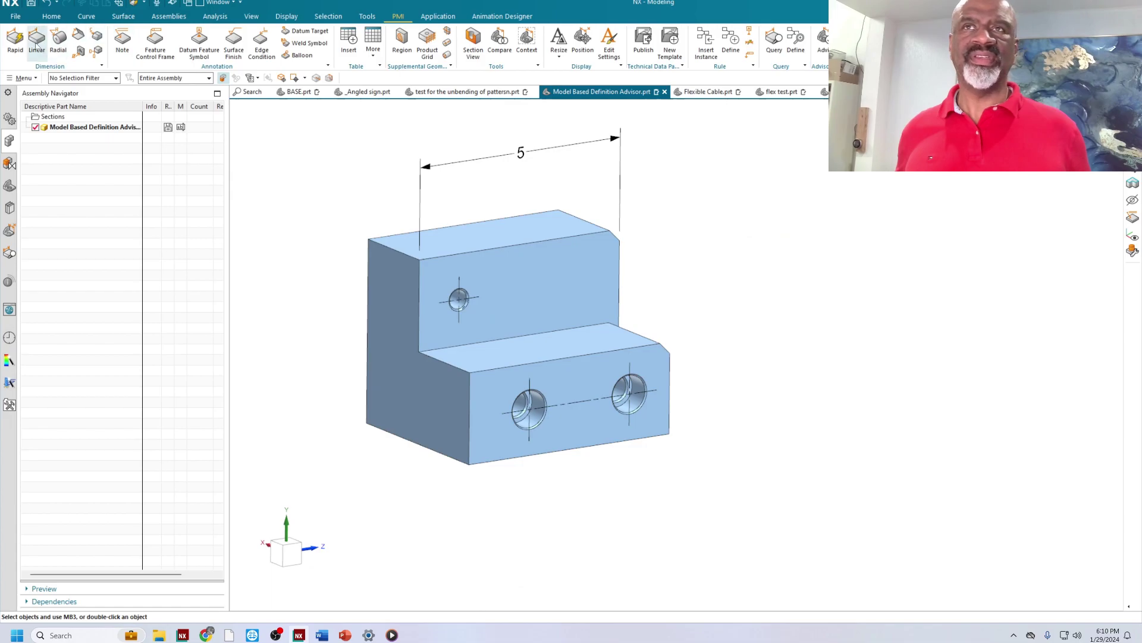
left_click(15, 39)
left_click(414, 360)
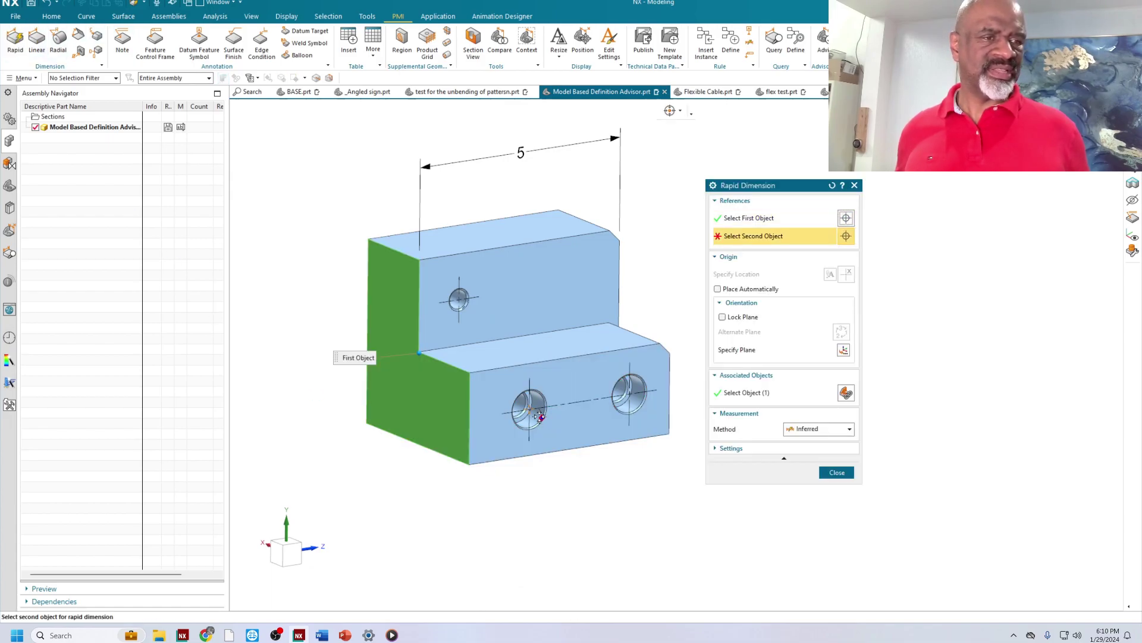
left_click(532, 412)
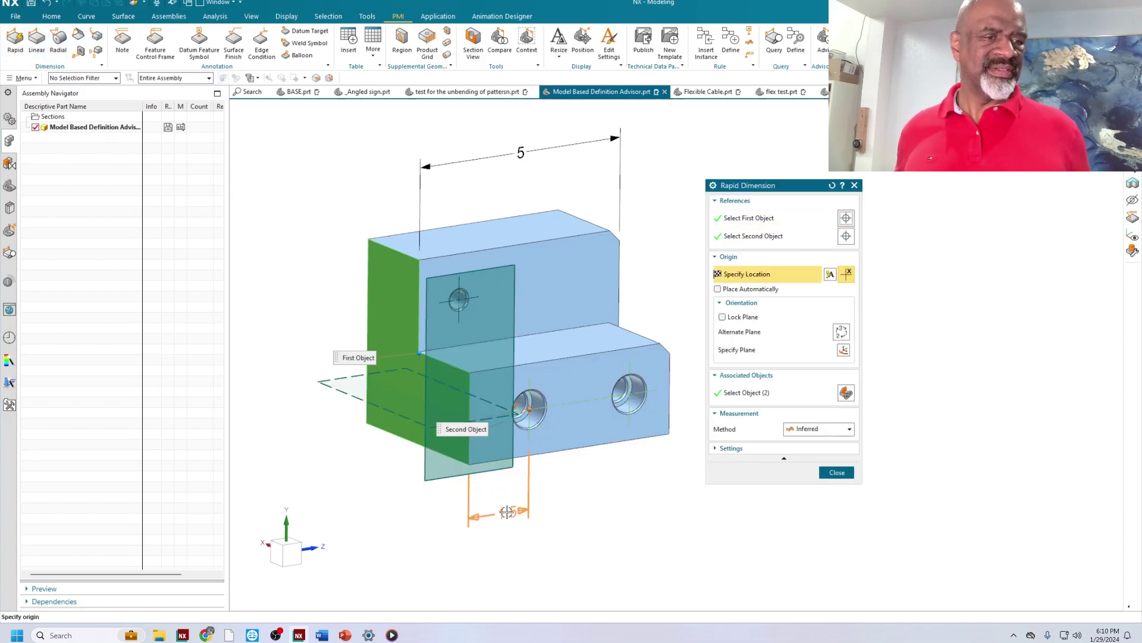
left_click(500, 513)
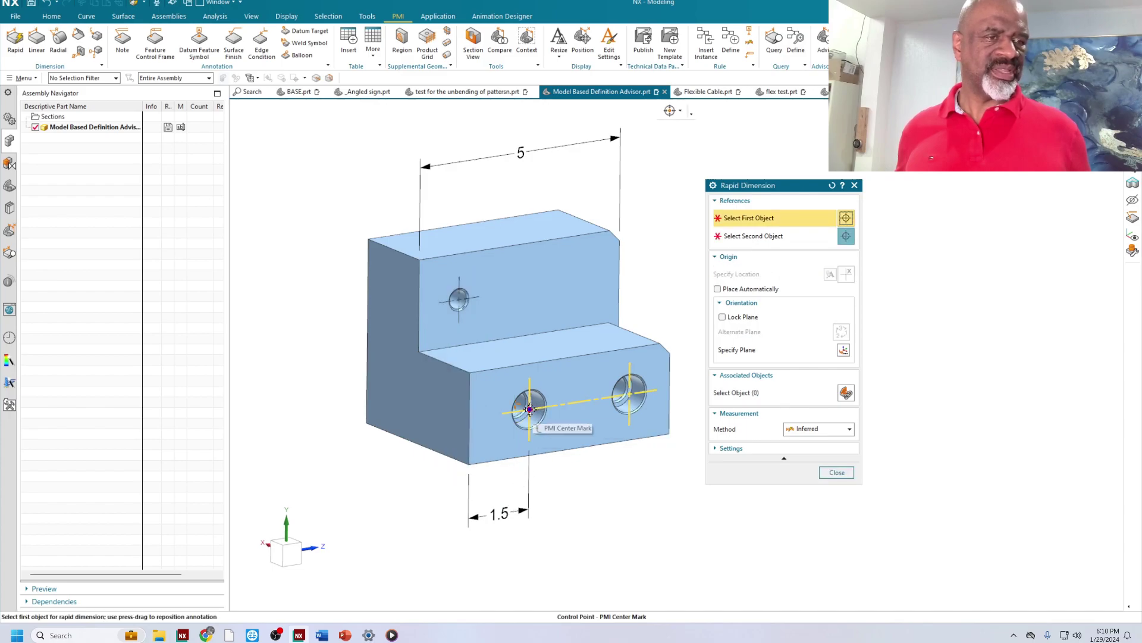
Add a 2.5 spacing dimension between the two hole center marks below the block.
left_click(530, 409)
left_click(629, 393)
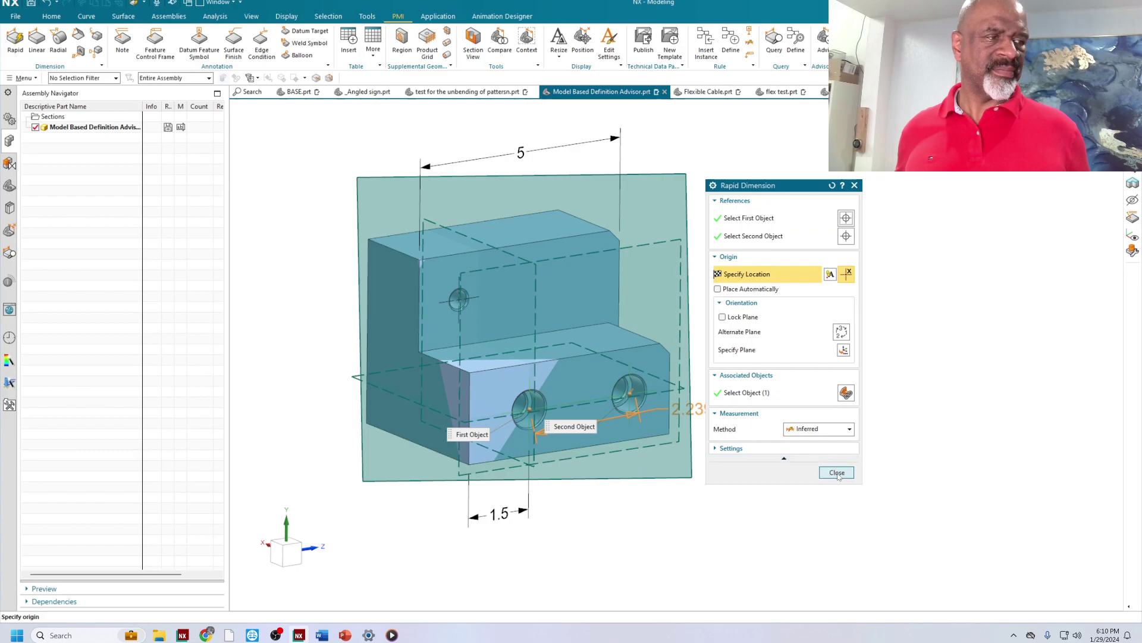
left_click(838, 473)
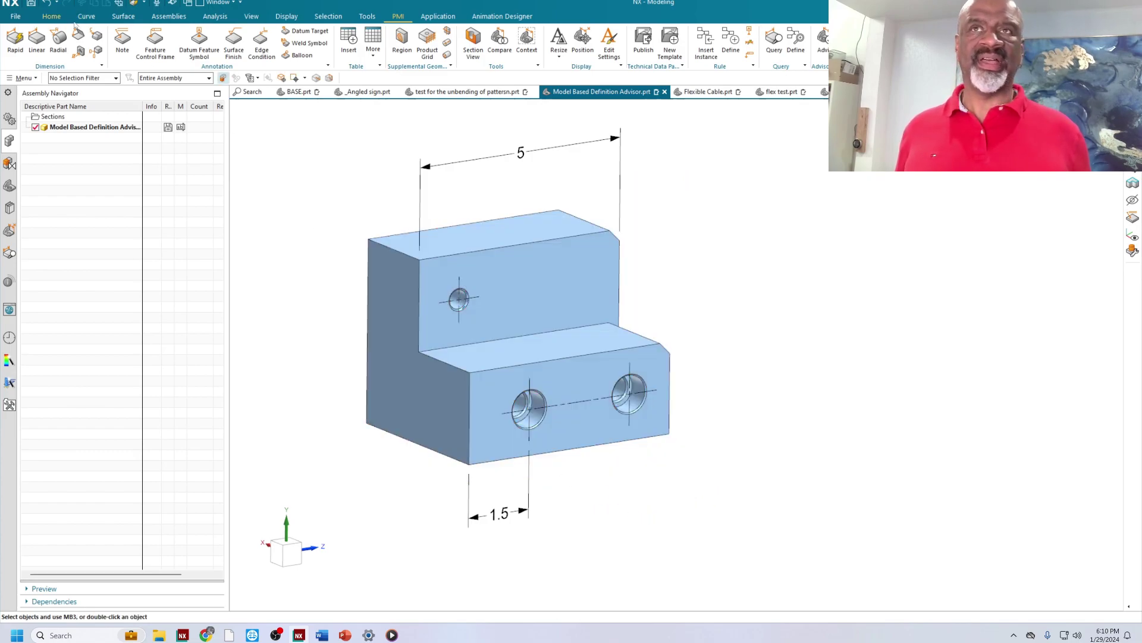
left_click(15, 39)
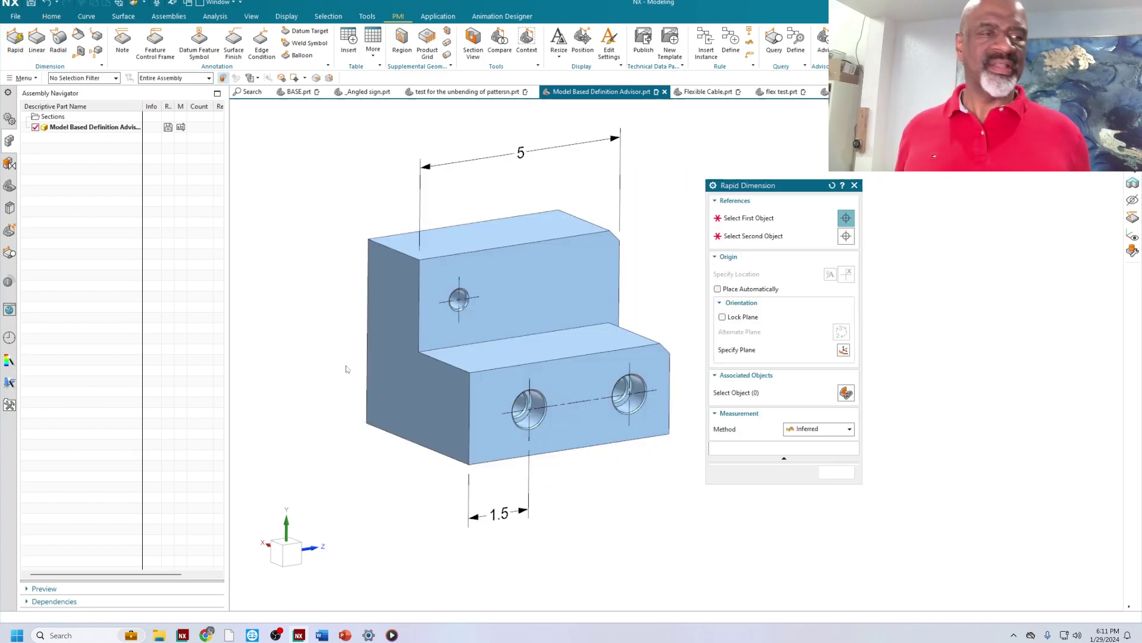
left_click(529, 409)
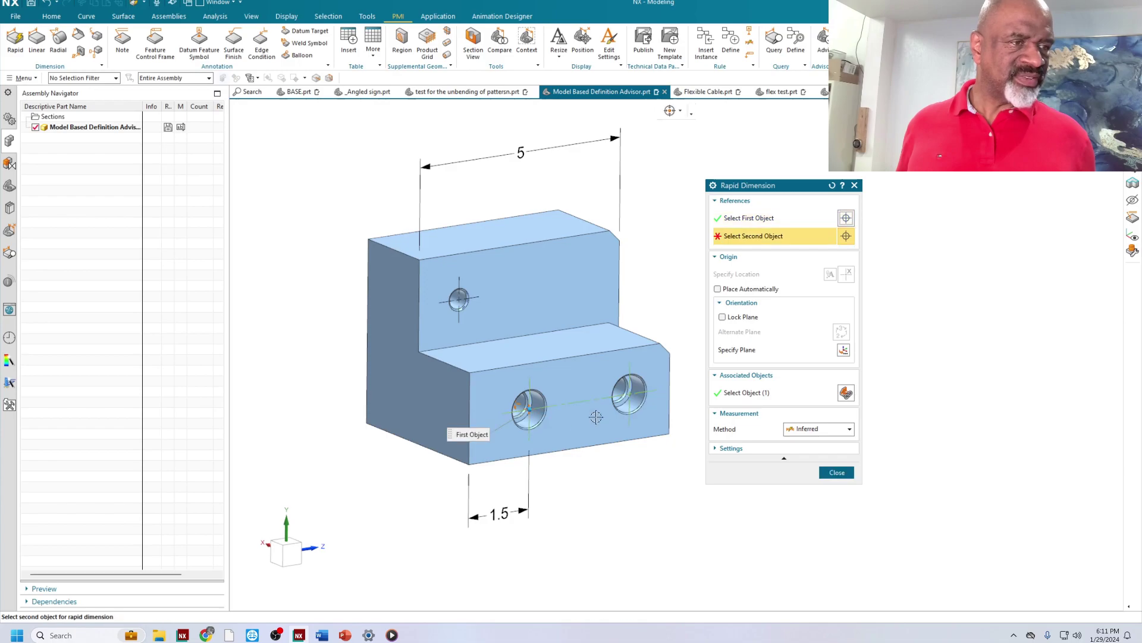
left_click(629, 393)
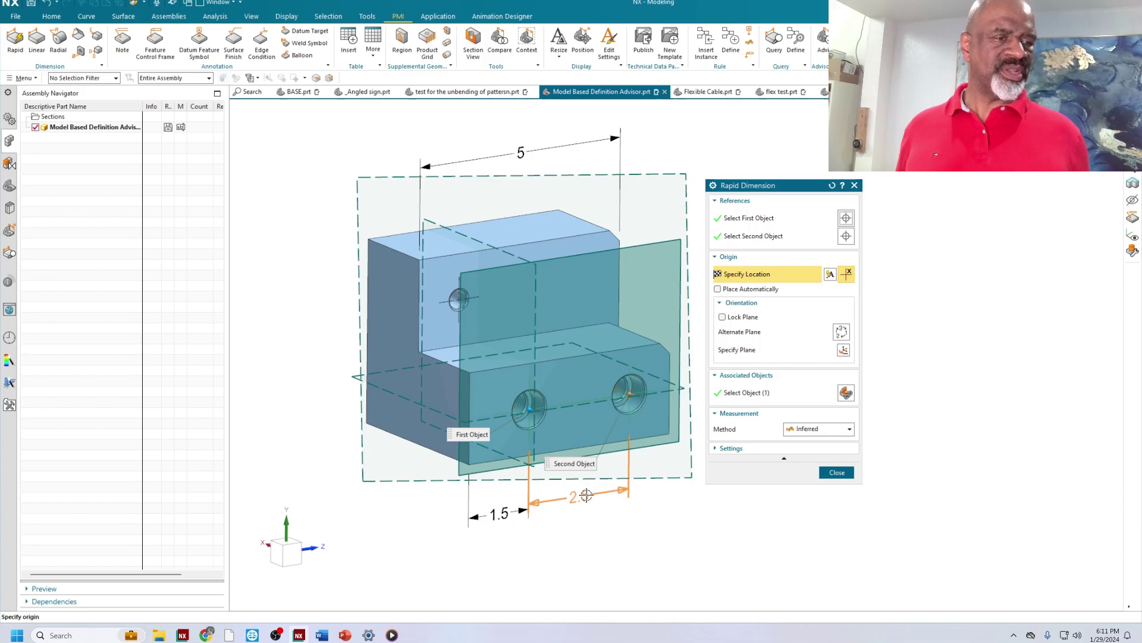
left_click(586, 495)
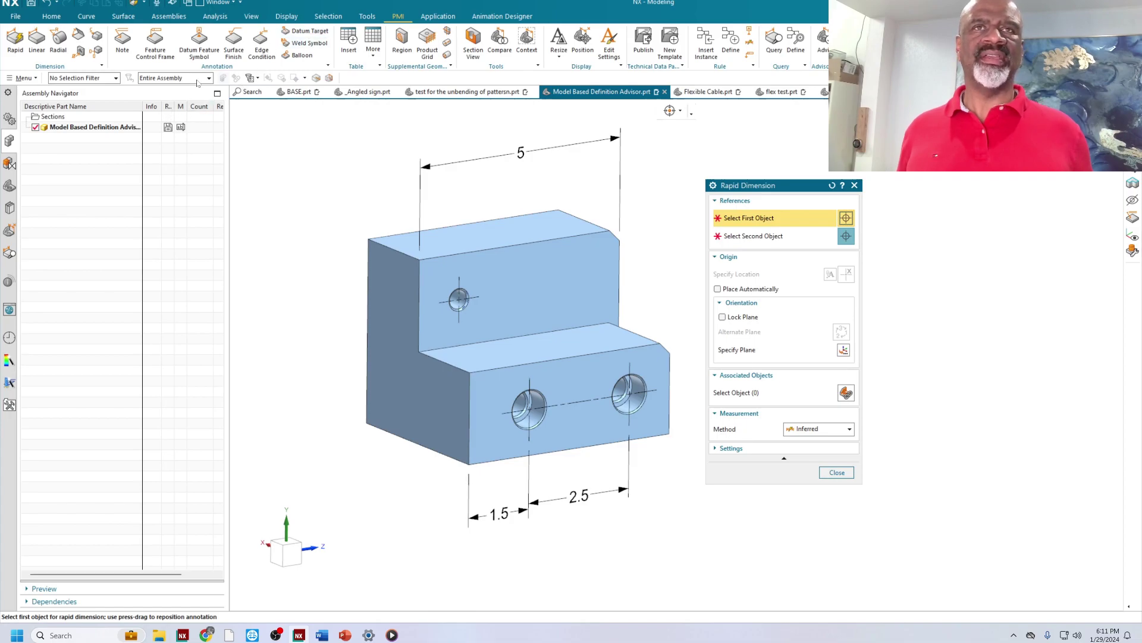
Place datum feature symbol A with its leader on the block's bottom face.
left_click(199, 41)
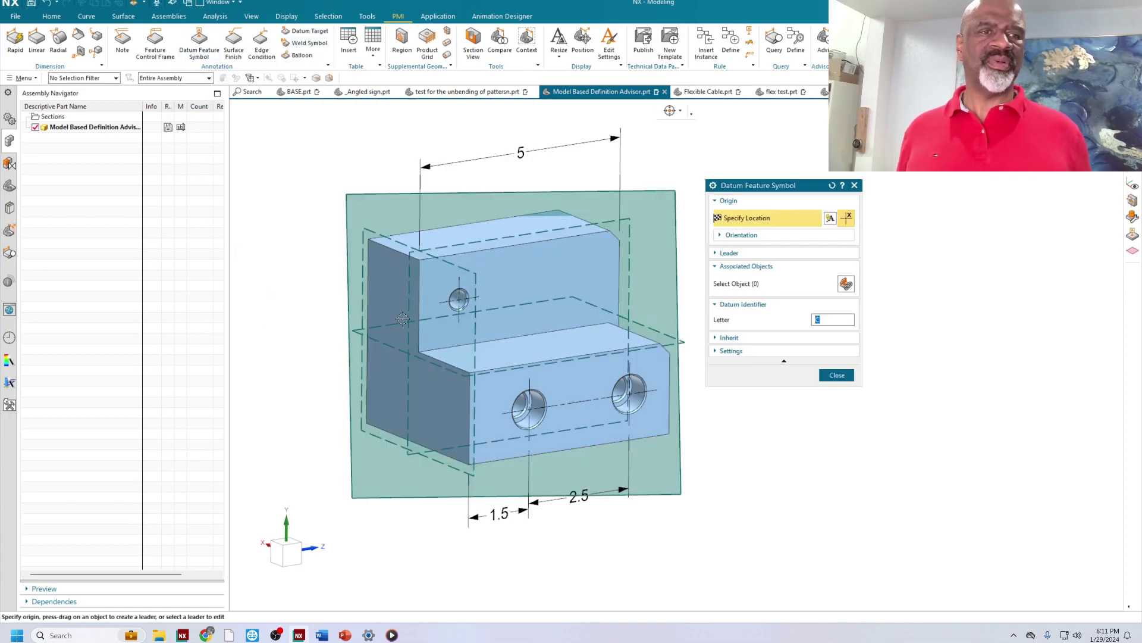
left_click_drag(393, 296, 319, 303)
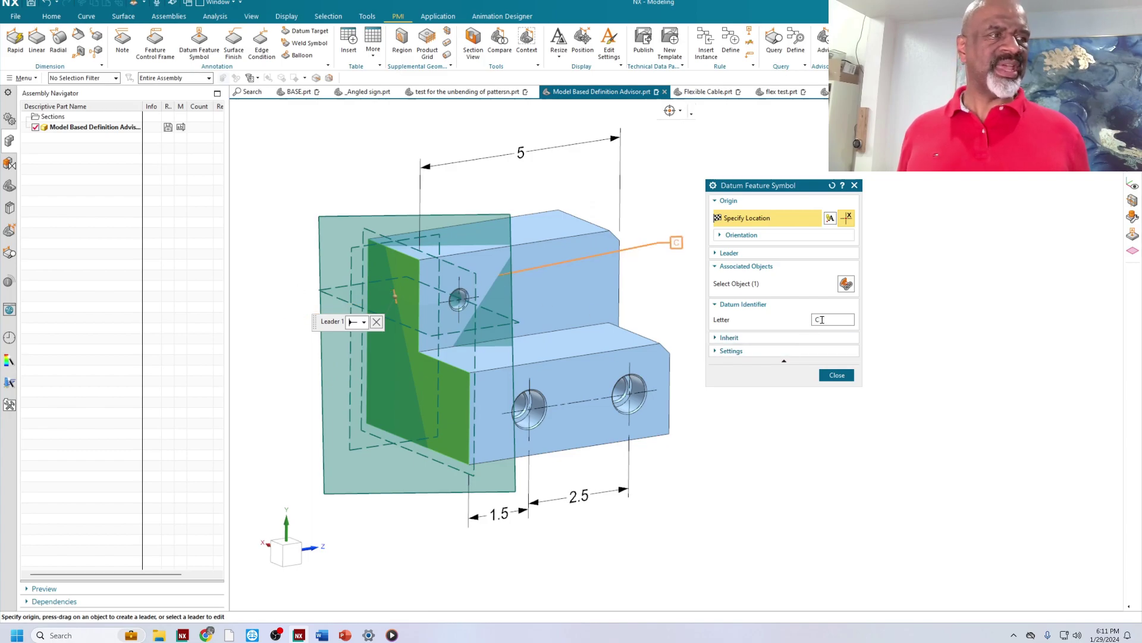
type("A")
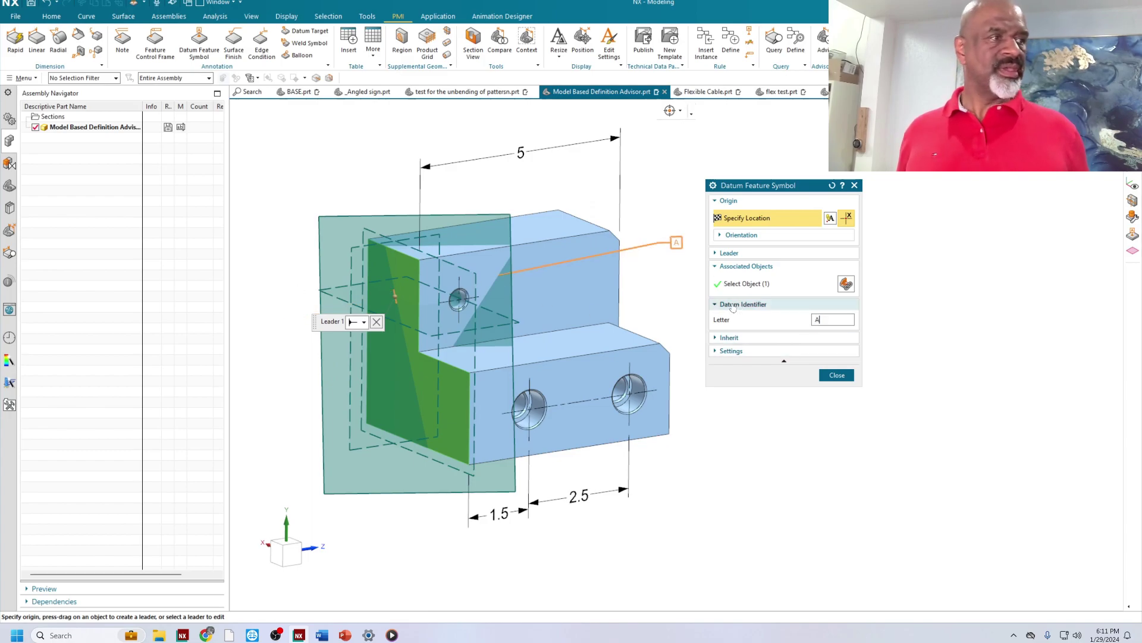
left_click(269, 321)
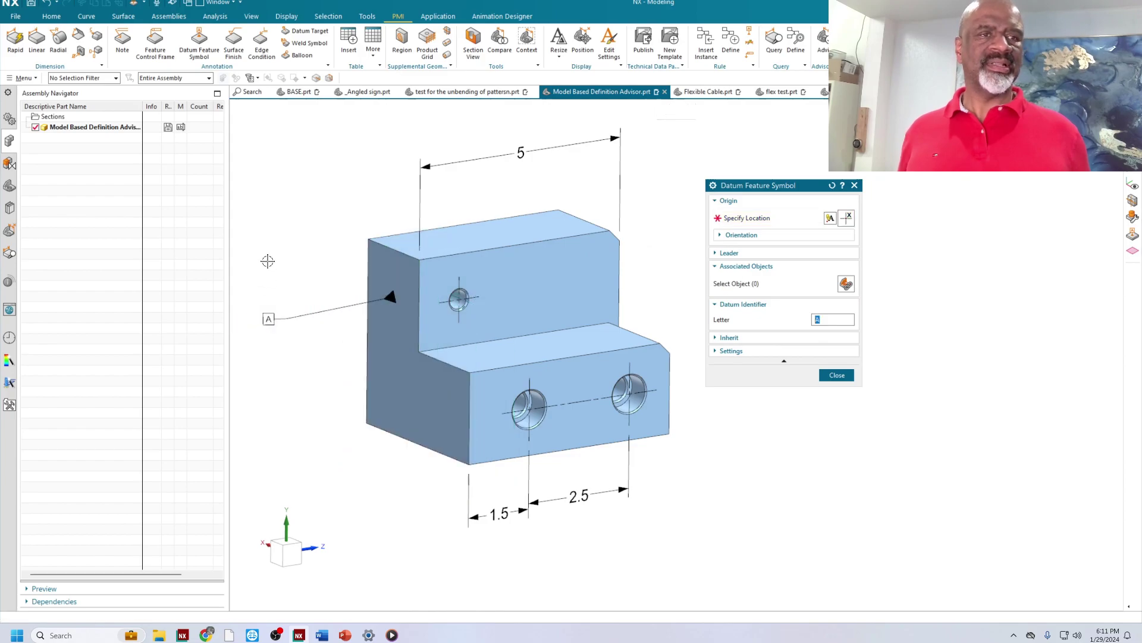
key("Escape")
key("Escape")
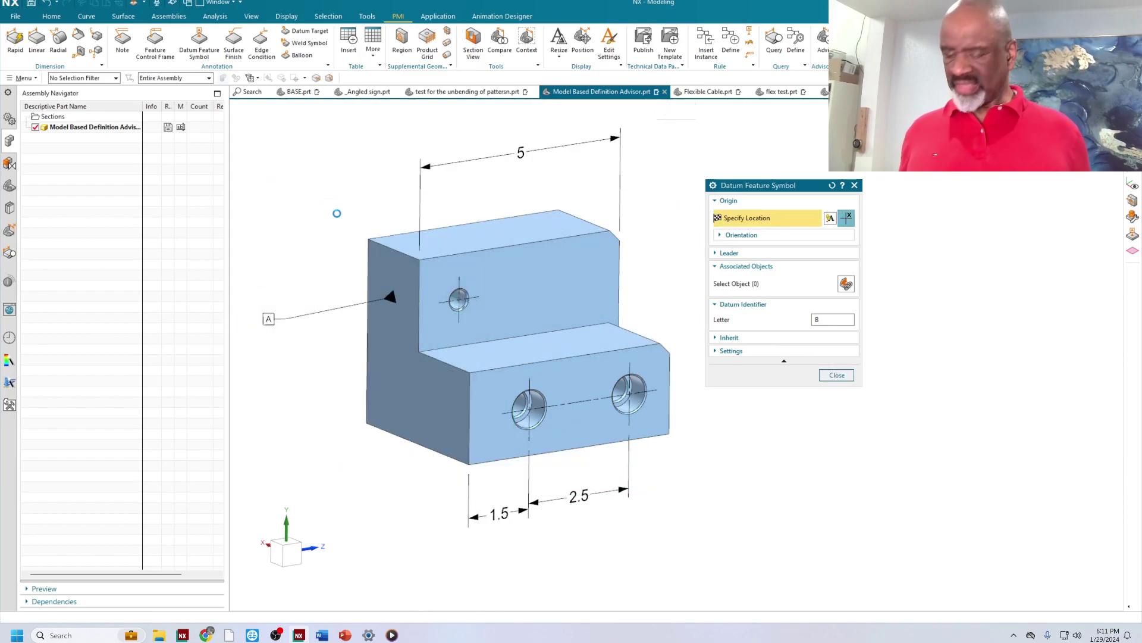
left_click(199, 43)
middle_click_drag(382, 485, 414, 488)
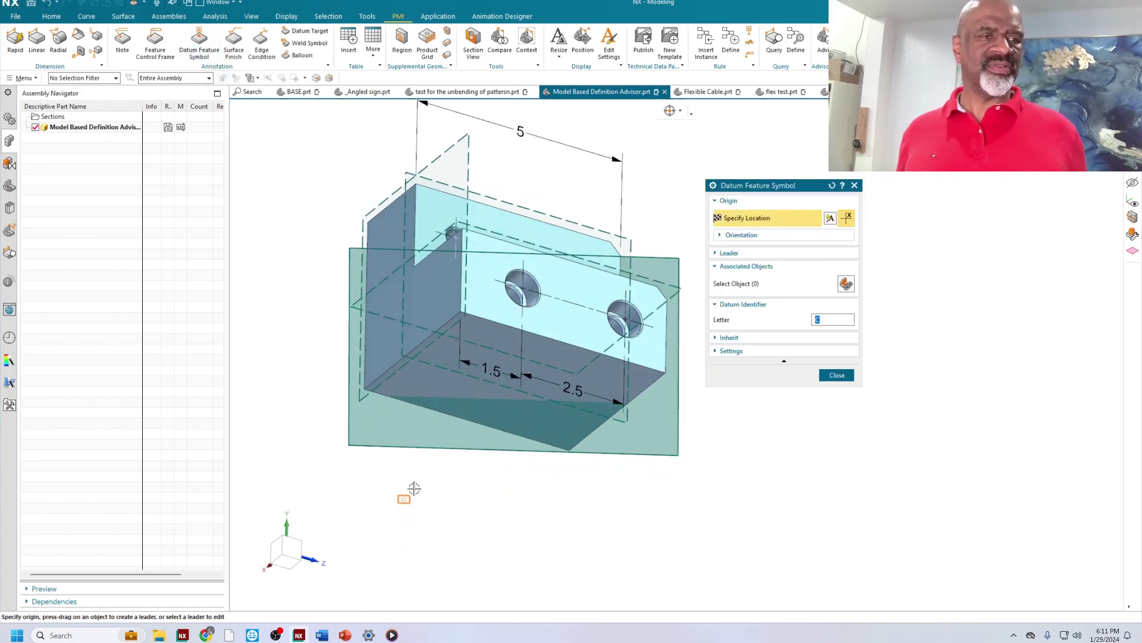
left_click_drag(493, 343, 447, 479)
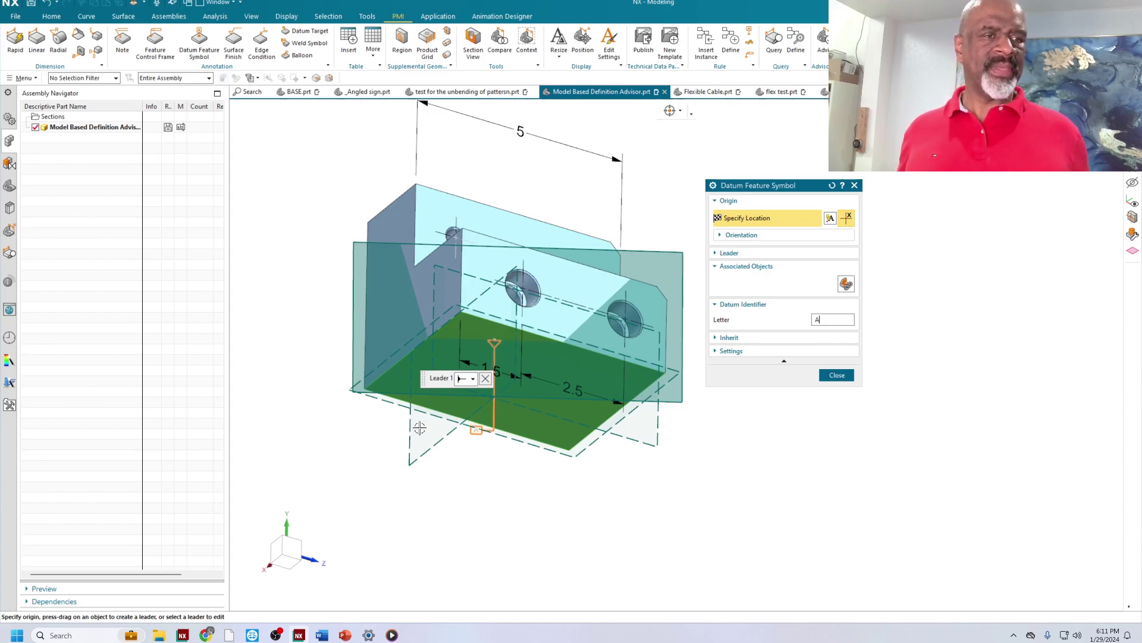
left_click(400, 432)
middle_click_drag(598, 144, 546, 291)
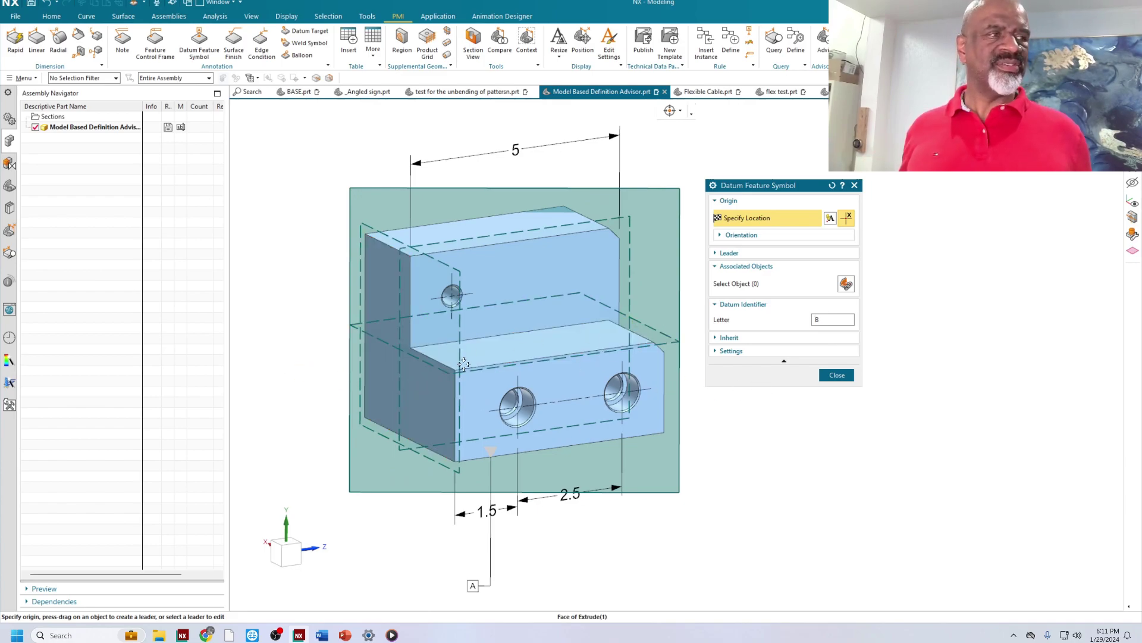
Place datum symbol B on the left face and C on the front face using Alternate Plane.
left_click_drag(422, 390, 386, 378)
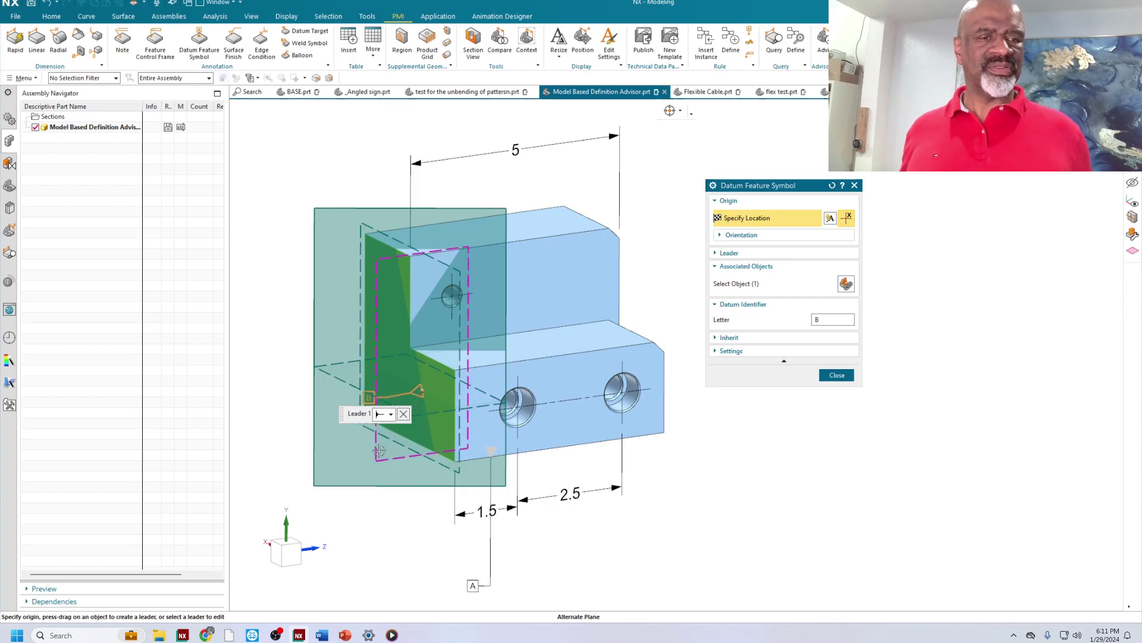
left_click(330, 404)
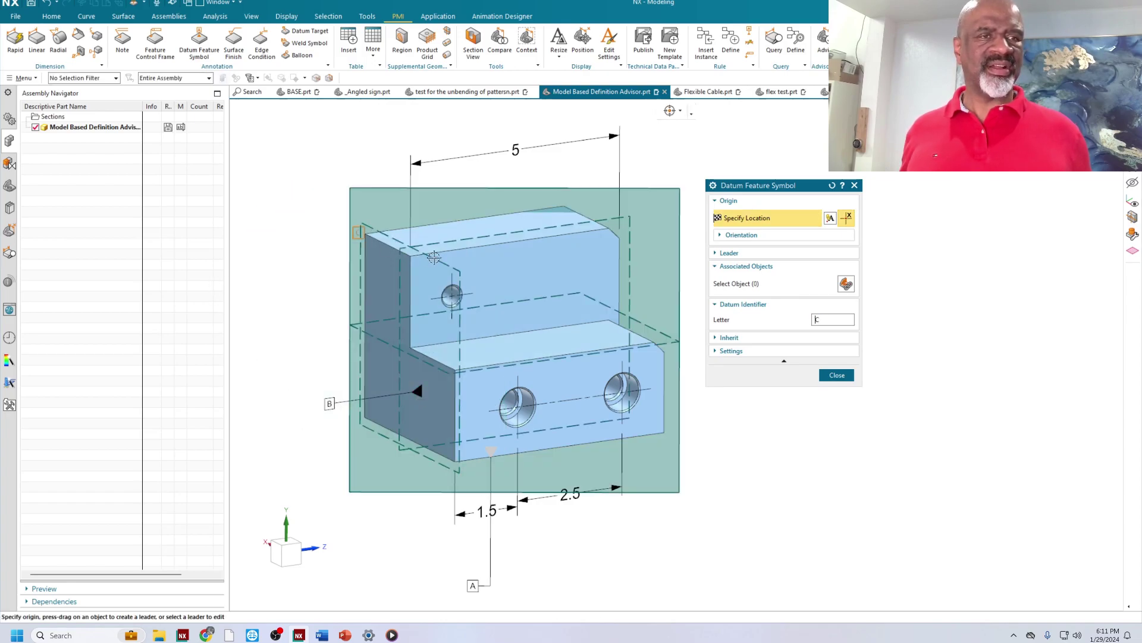
mouse_move(503, 205)
middle_mouse_down()
mouse_move(523, 196)
mouse_move(518, 219)
middle_mouse_up()
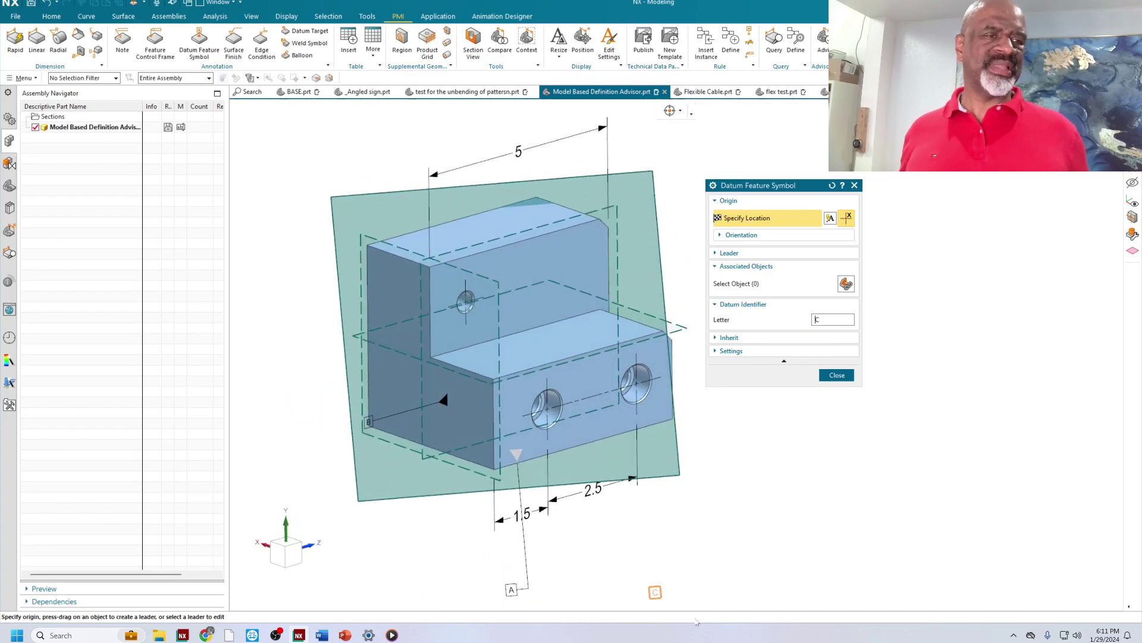
scroll(683, 446, "down", 3)
middle_click_drag(770, 471, 593, 390, "shift")
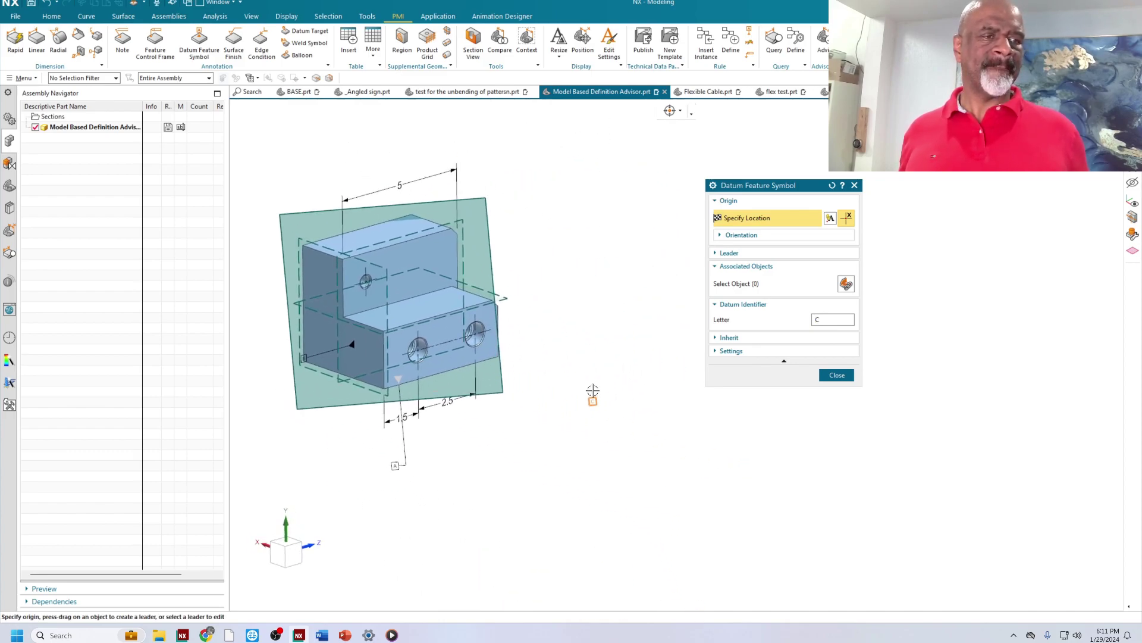
scroll(444, 360, "up", 3)
left_click_drag(456, 357, 572, 412)
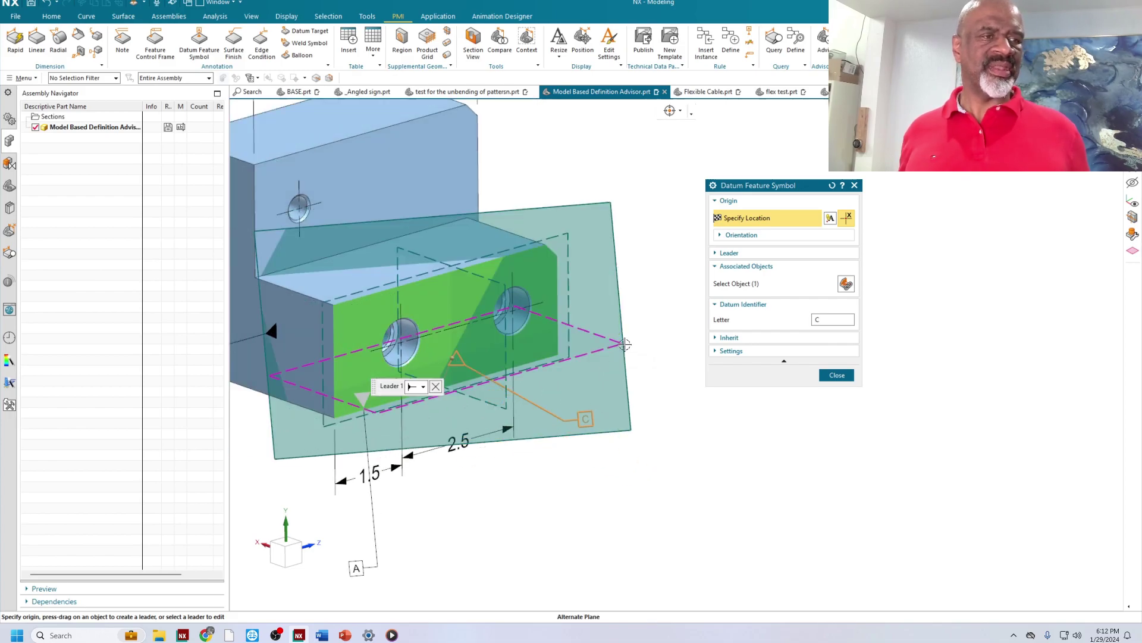
left_click(602, 353)
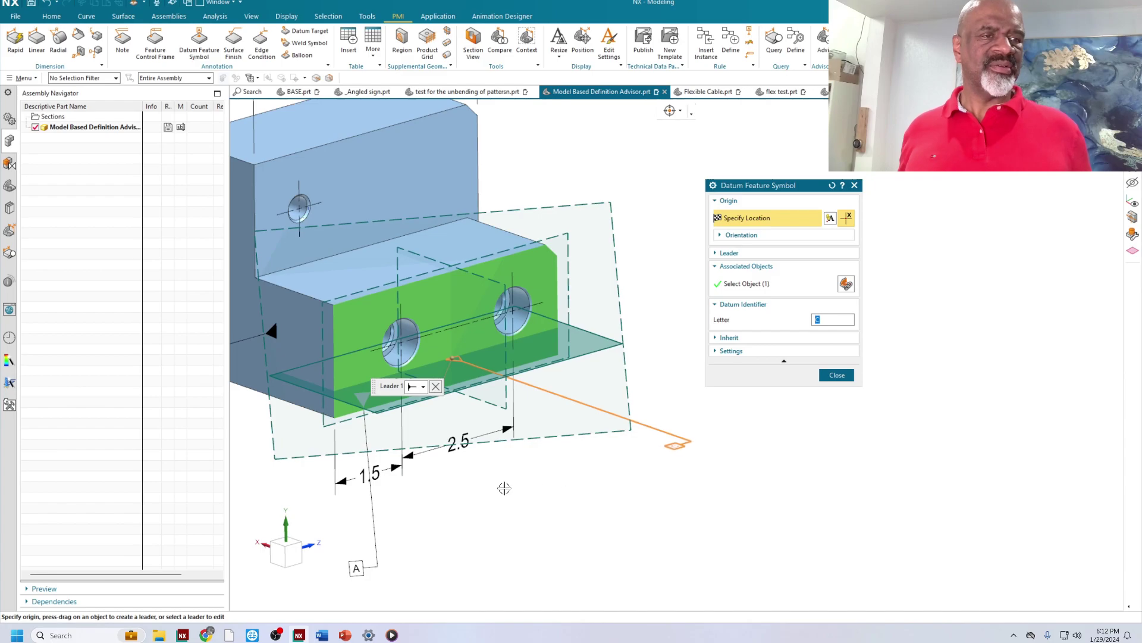
left_click(837, 375)
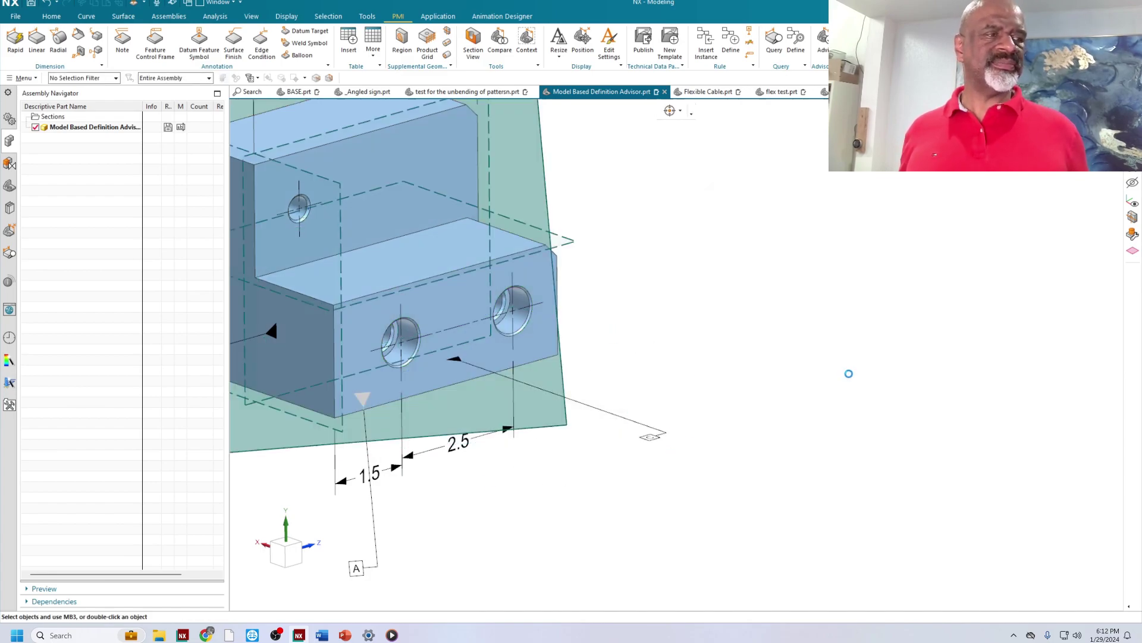
scroll(735, 280, "down", 4)
middle_click_drag(734, 278, 609, 265)
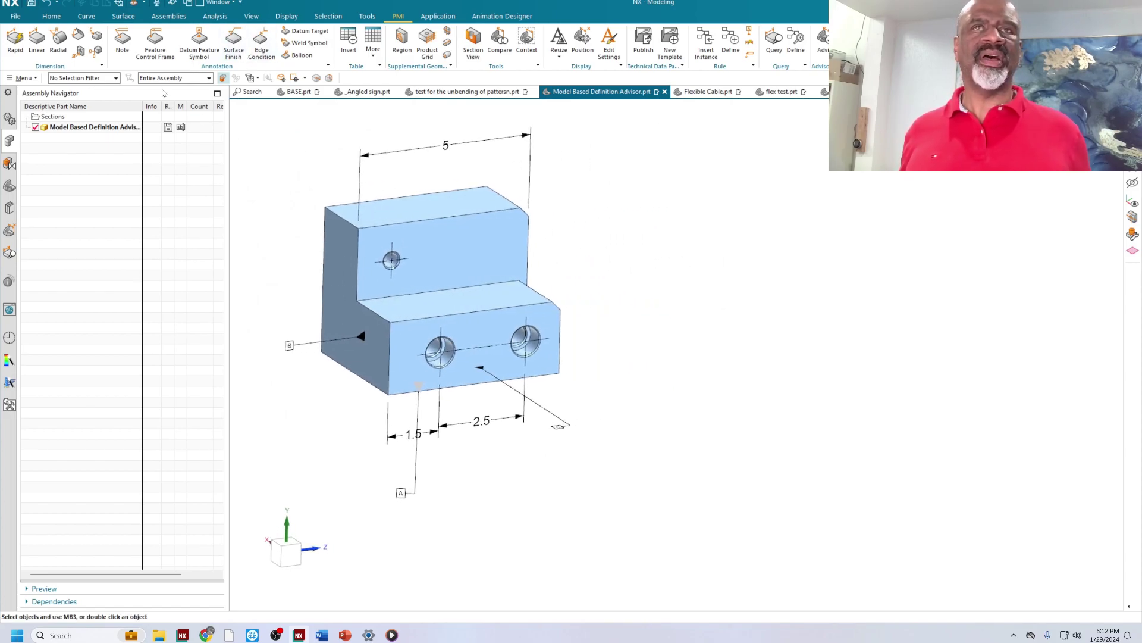
Start a feature control frame with its leader attached to the block's right end face.
left_click(155, 42)
middle_click_drag(669, 253, 523, 259)
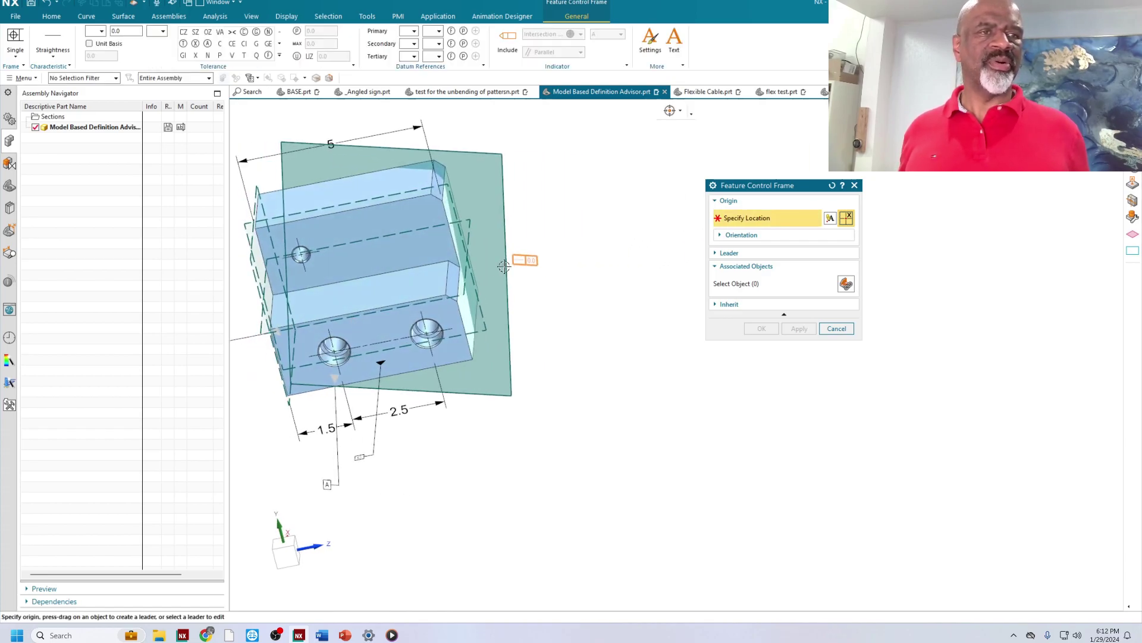
left_click_drag(452, 280, 529, 198)
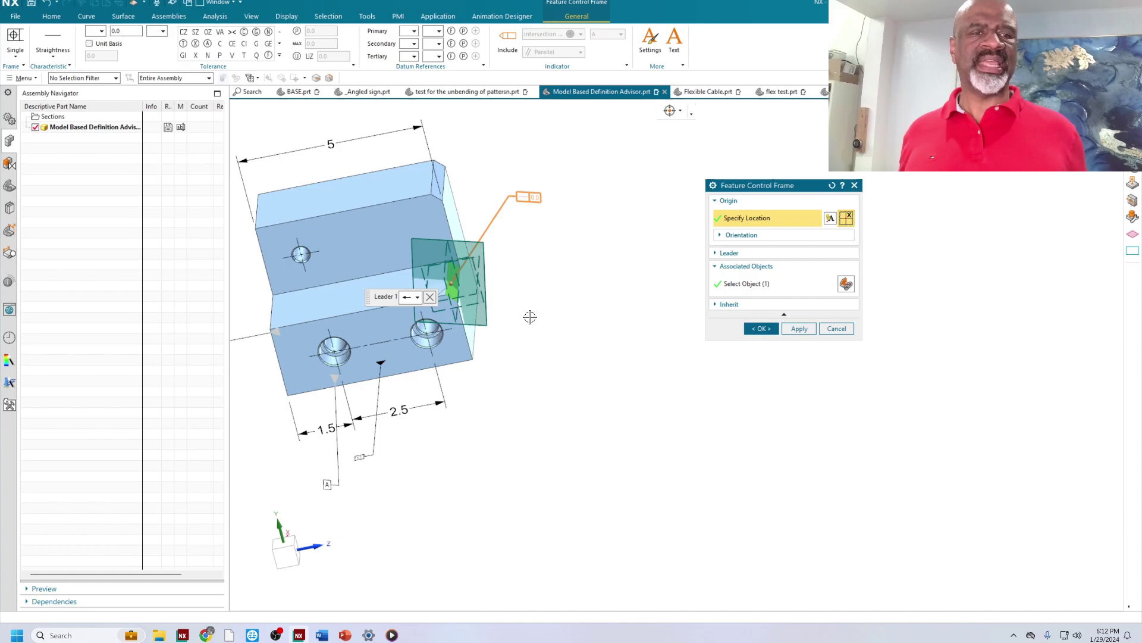
scroll(539, 286, "down", 3)
middle_click_drag(542, 286, 303, 330)
scroll(412, 321, "up", 3)
scroll(413, 321, "up", 3)
scroll(413, 321, "down", 3)
scroll(302, 330, "up", 2)
scroll(558, 187, "down", 2)
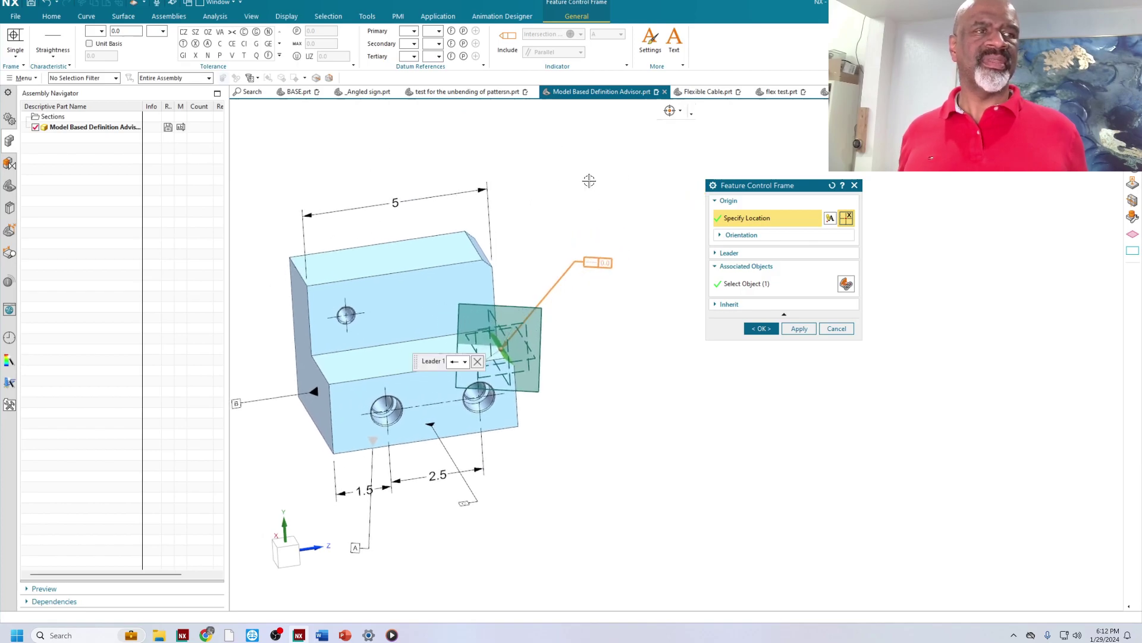
middle_click_drag(589, 181, 574, 186)
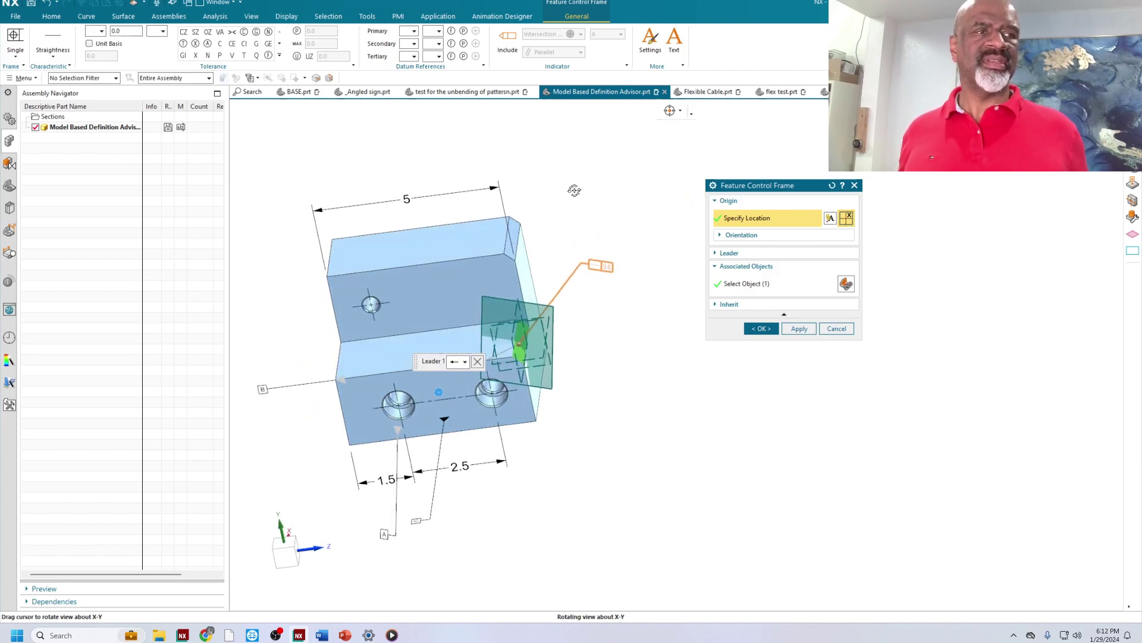
Make it a Perpendicularity frame with .01 tolerance relative to primary datum B.
left_click(16, 57)
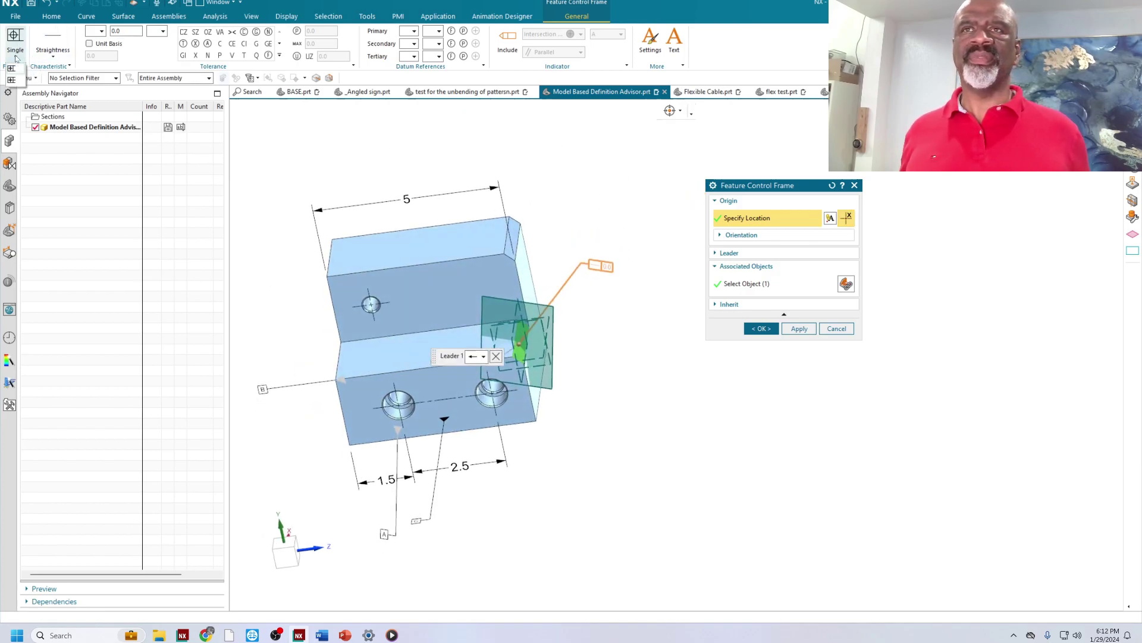
left_click(58, 57)
left_click(86, 92)
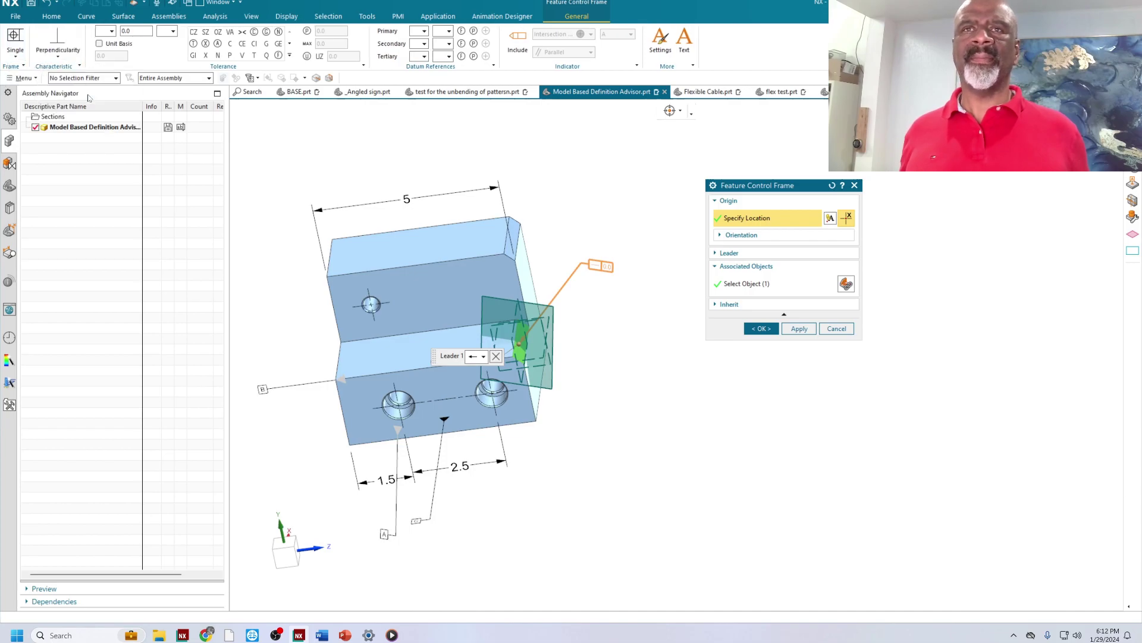
left_click(423, 31)
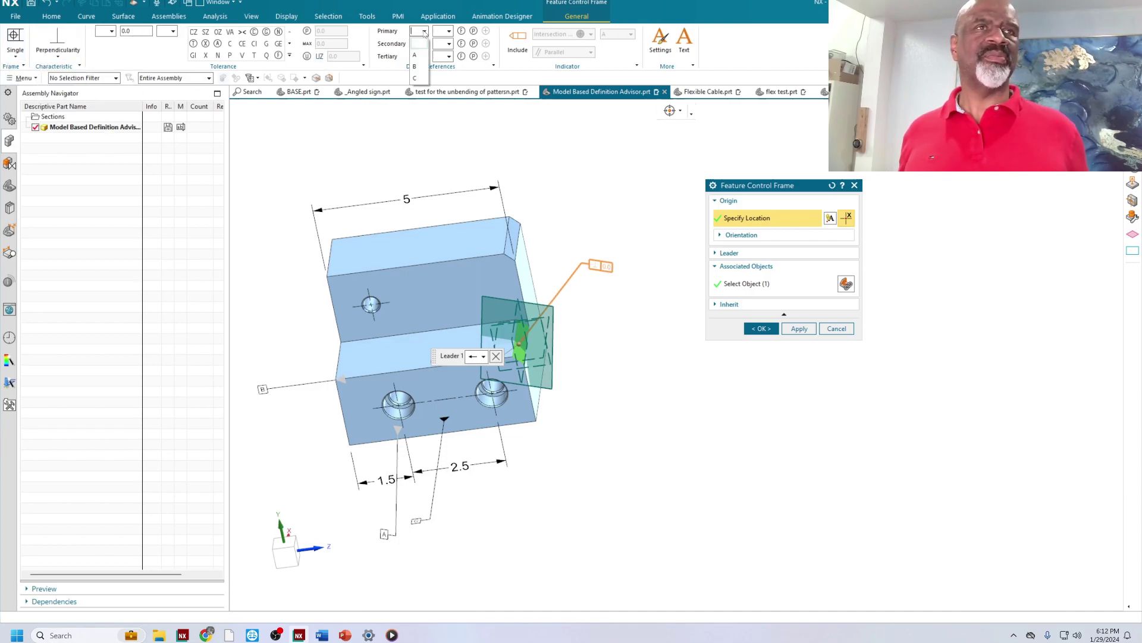
left_click(416, 67)
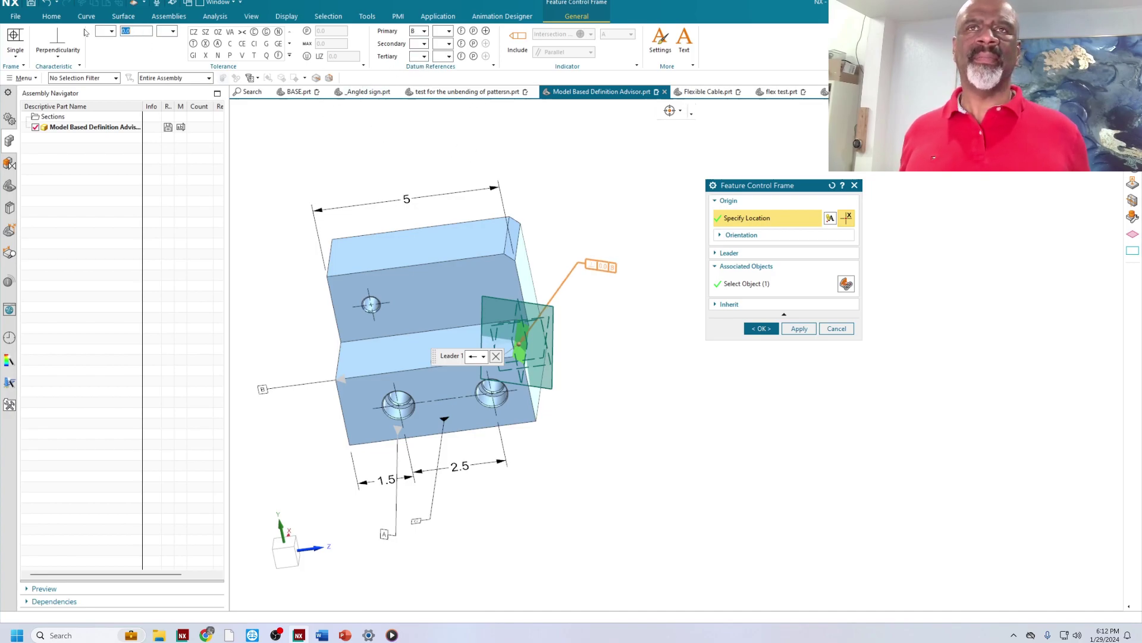
type(".")
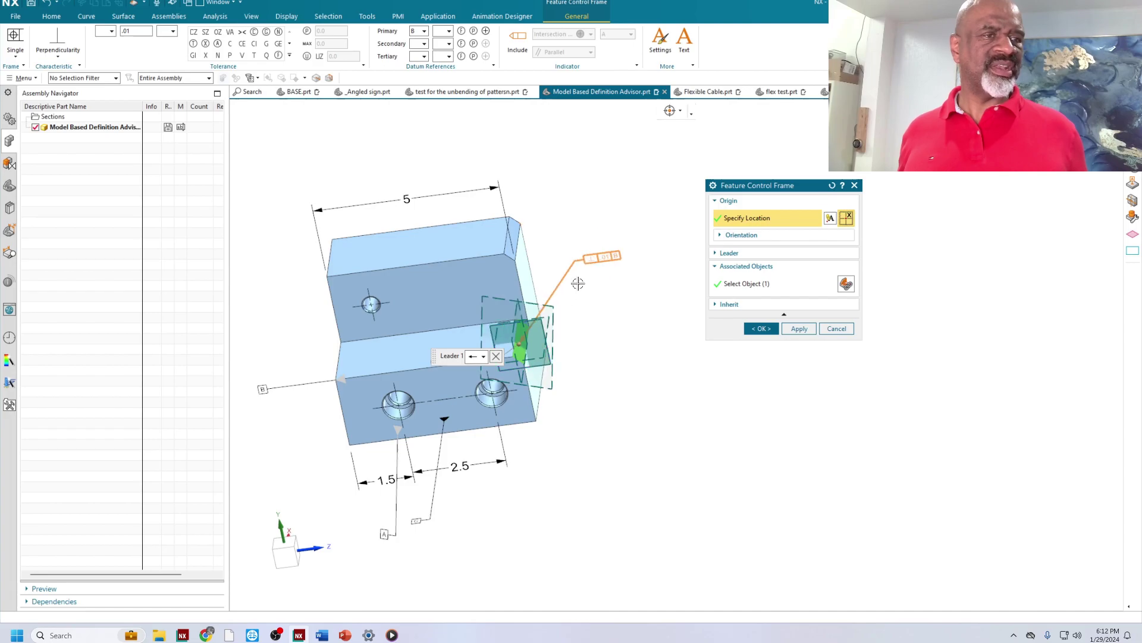
left_click(761, 328)
mouse_move(682, 219)
middle_mouse_down()
mouse_move(712, 197)
mouse_move(589, 267)
mouse_move(623, 291)
mouse_move(613, 301)
mouse_move(624, 296)
mouse_move(502, 432)
middle_mouse_up()
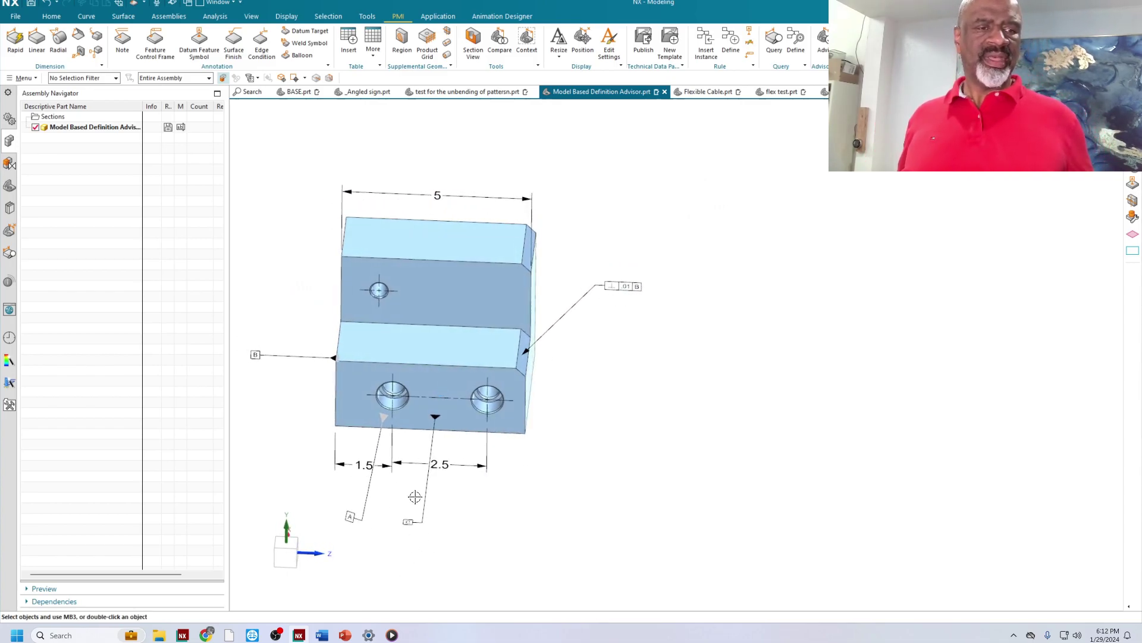
Give the 2.5 hole-spacing dimension a ±0.005 equal bilateral tolerance and drag it below the holes.
double_click(450, 469)
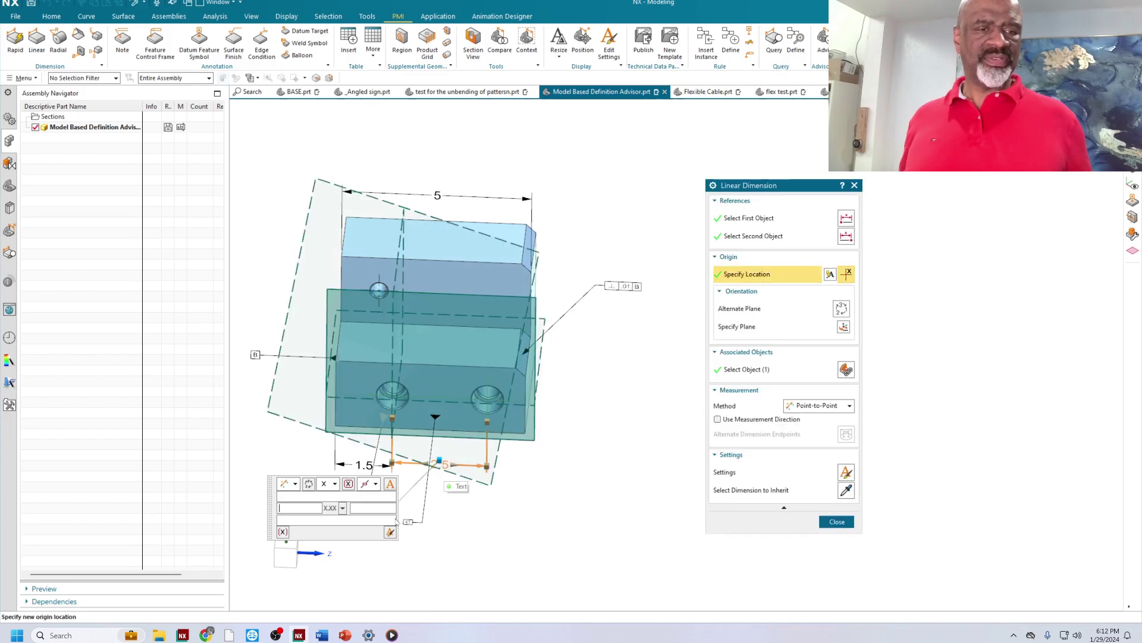
left_click(335, 484)
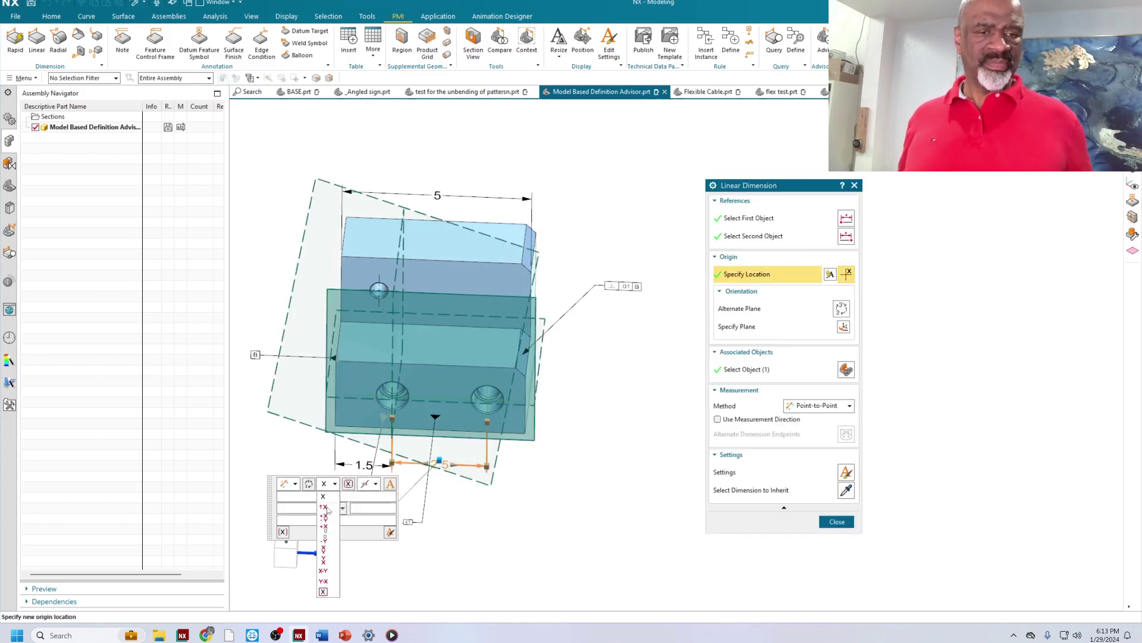
left_click(328, 507)
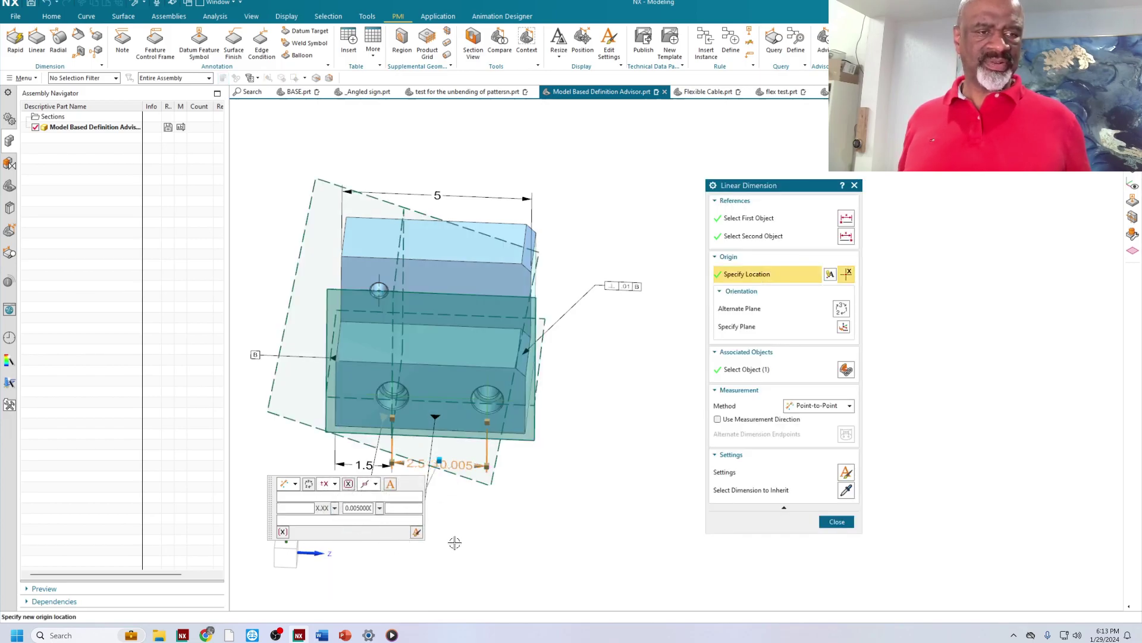
left_click(495, 544)
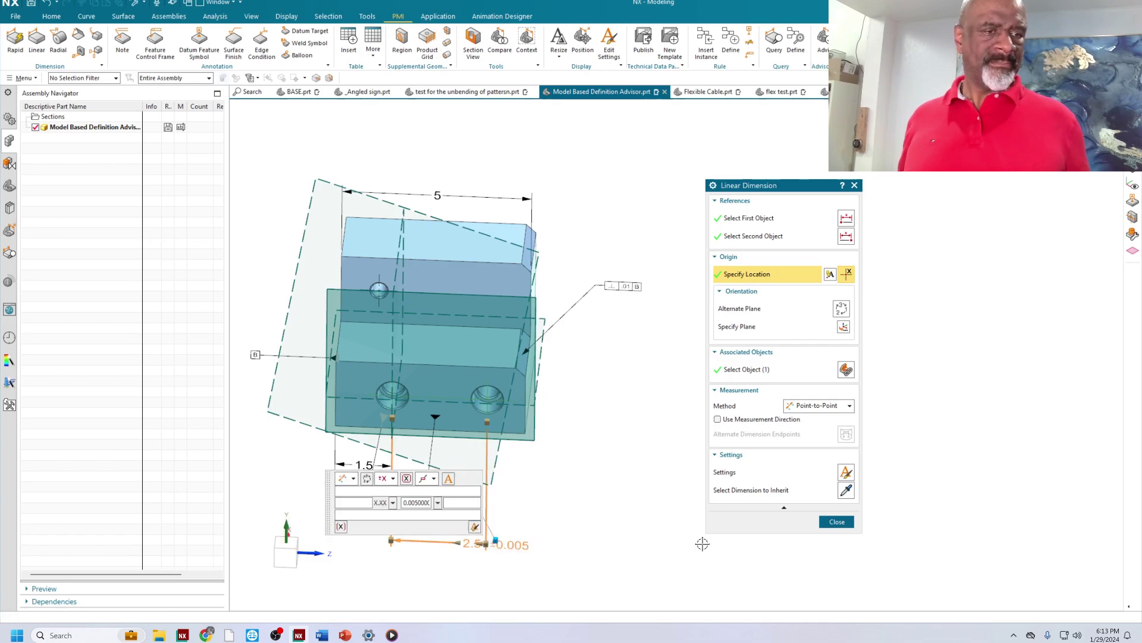
left_click(836, 521)
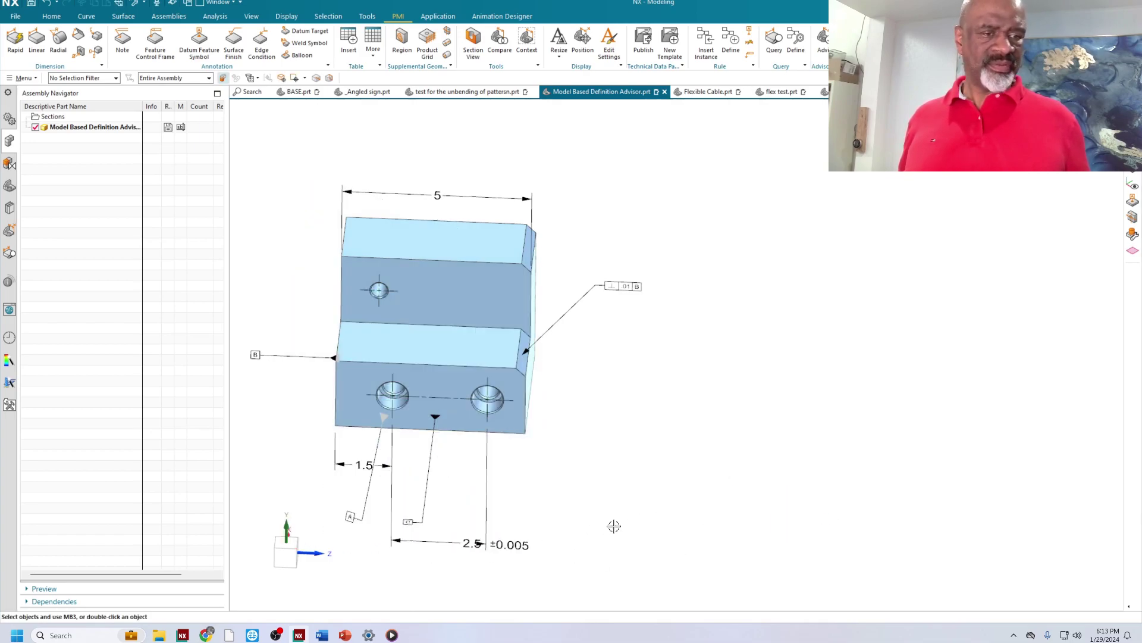
left_click_drag(509, 544, 566, 451)
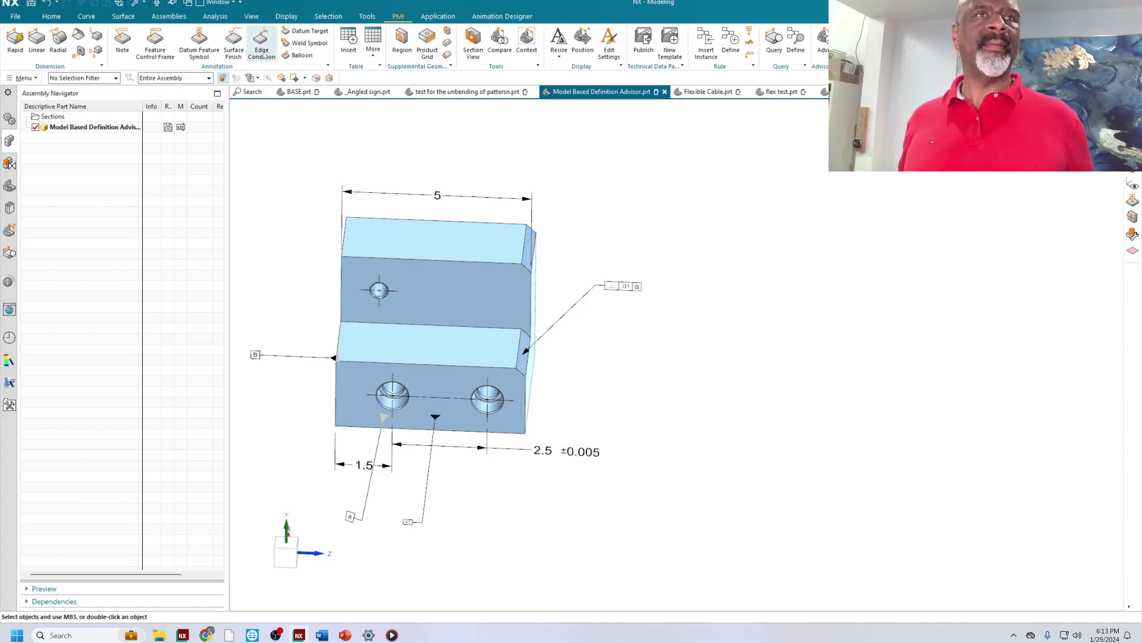
Start a hole callout on the left front hole using an X-axis, Y-axis plane from two block edges.
left_click(80, 51)
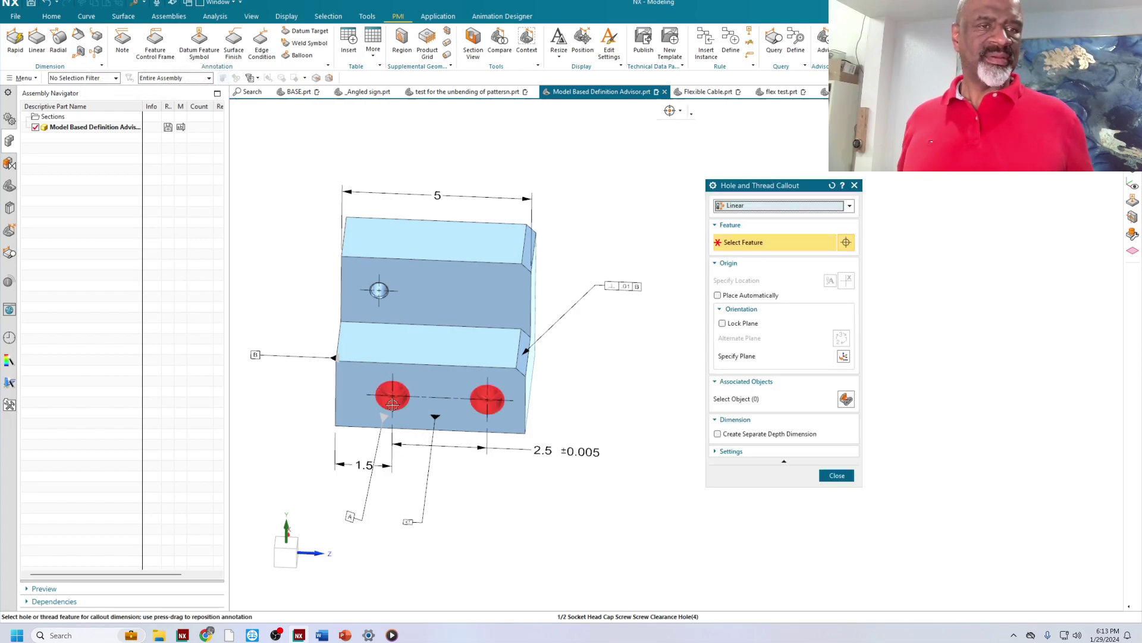
left_click(395, 399)
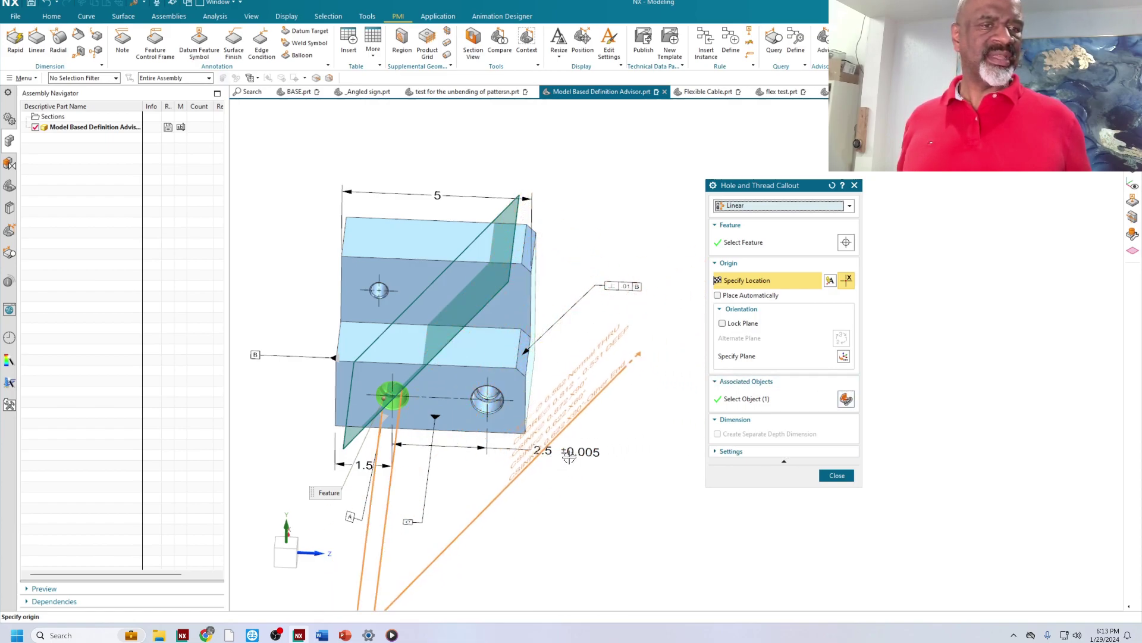
left_click(844, 357)
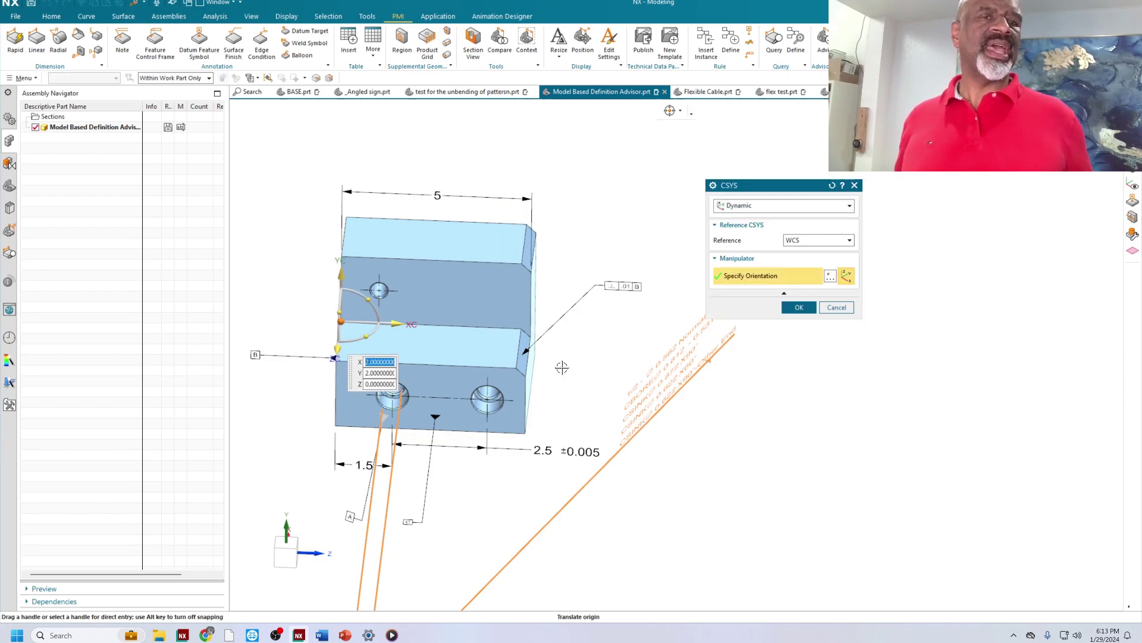
left_click(832, 205)
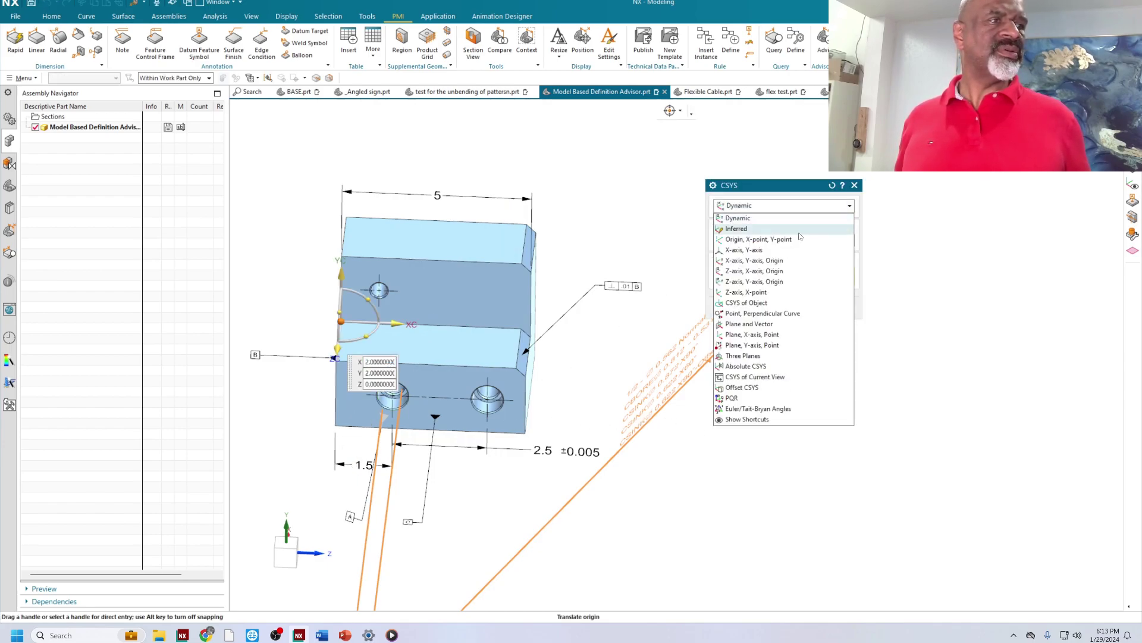
left_click(758, 253)
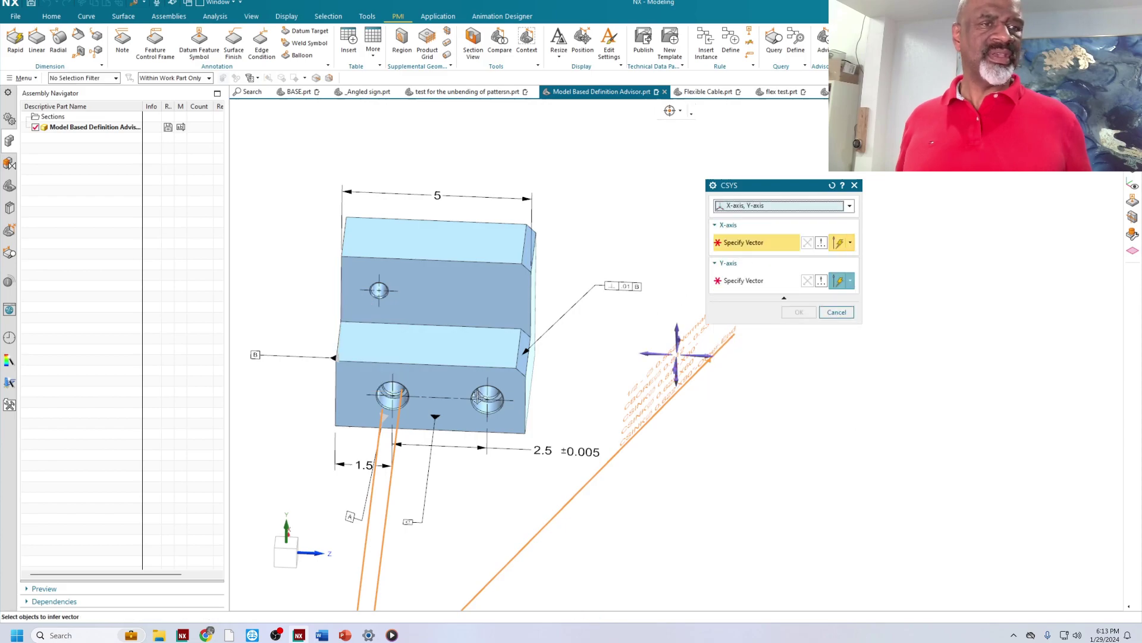
left_click(479, 374)
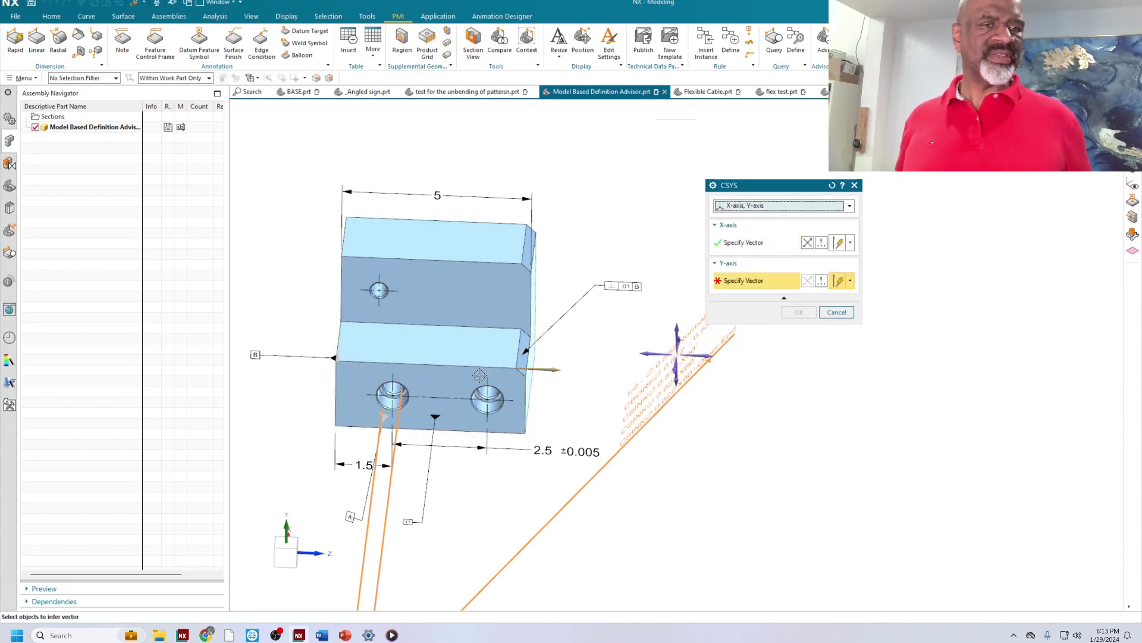
left_click(331, 372)
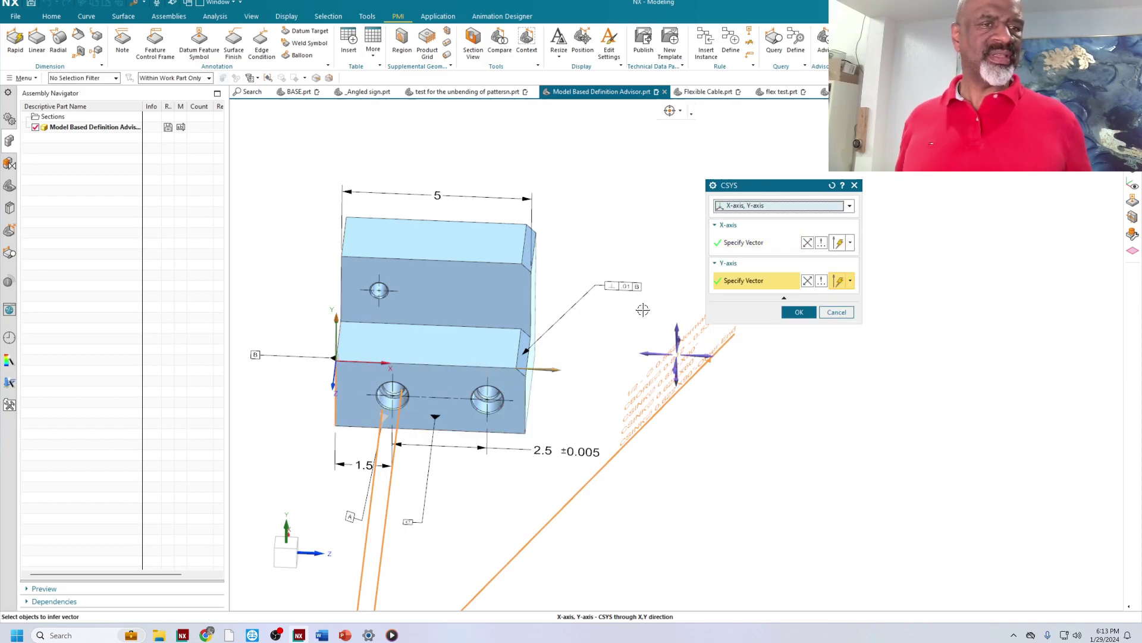
left_click(799, 312)
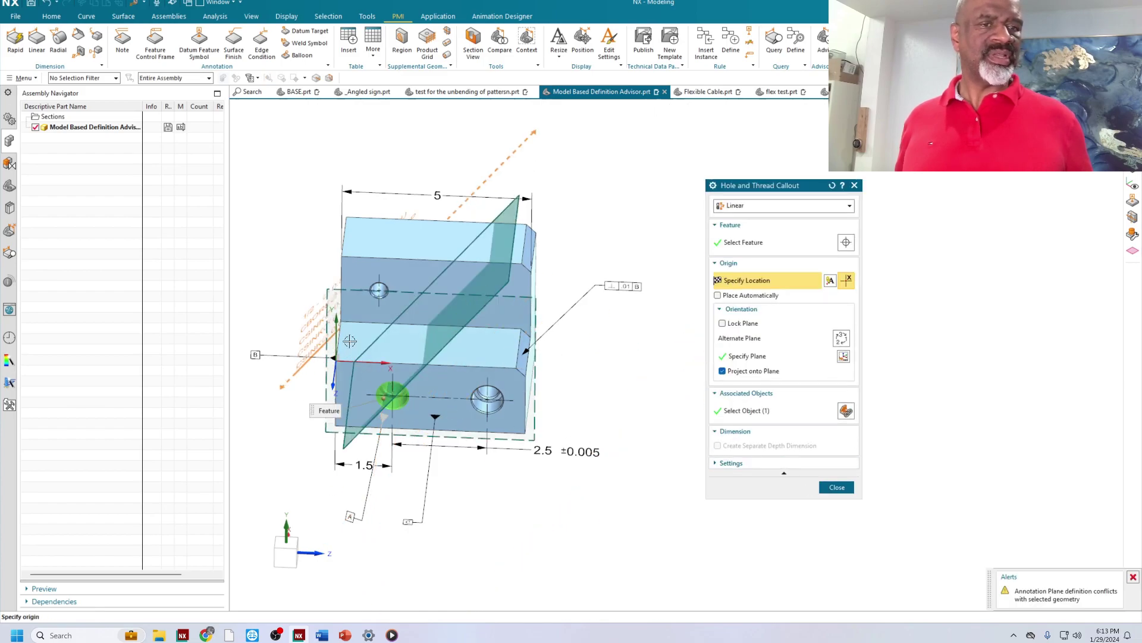
middle_click_drag(674, 428, 658, 388)
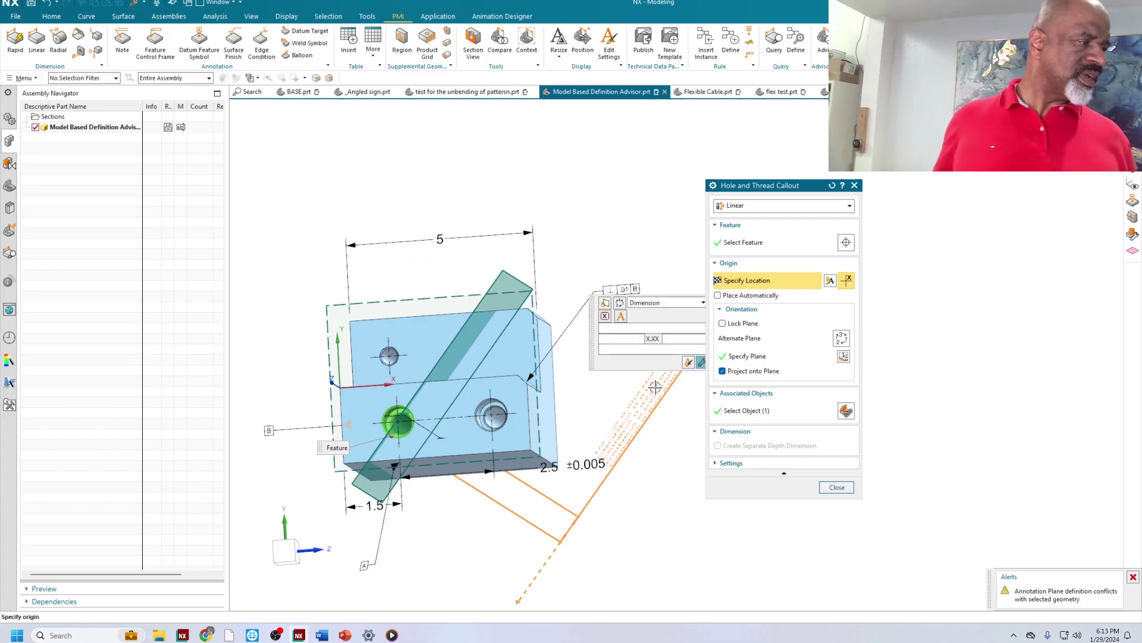
mouse_move(655, 387)
middle_mouse_down()
mouse_move(666, 411)
mouse_move(661, 402)
middle_mouse_up()
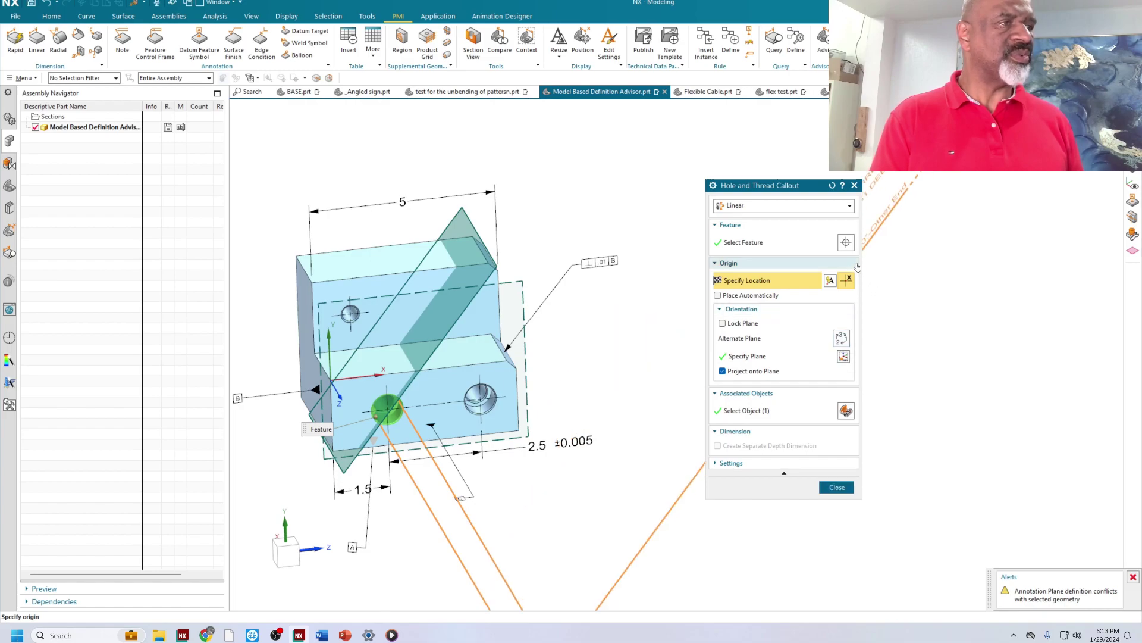
Realign the callout plane's X-axis with the block's edge and place the hole callout below the block.
left_click(752, 356)
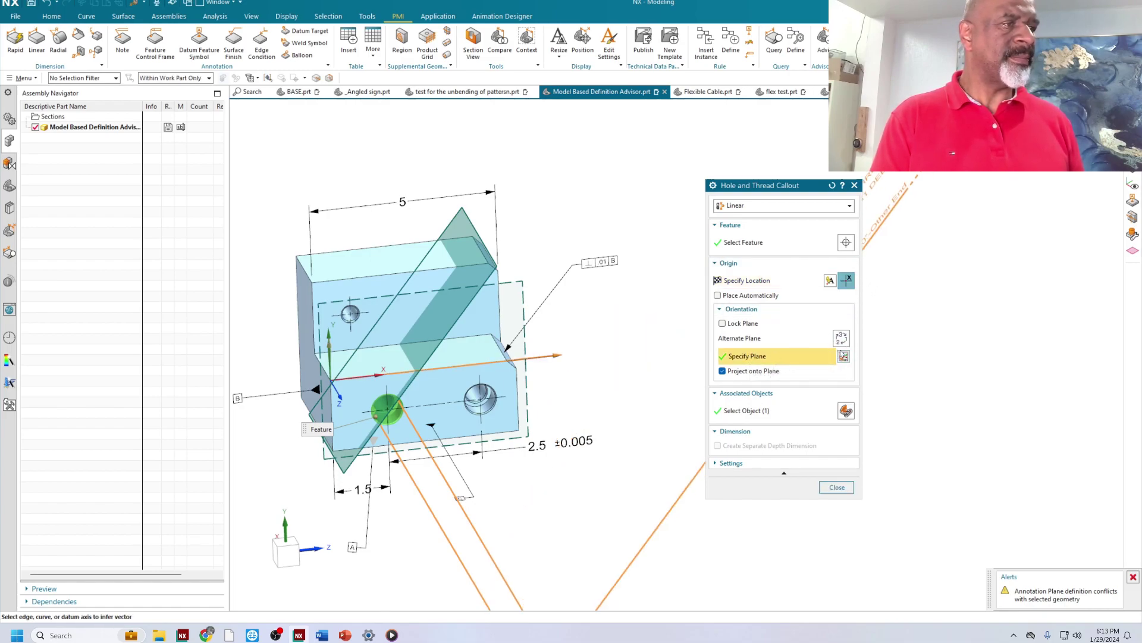
left_click(828, 315)
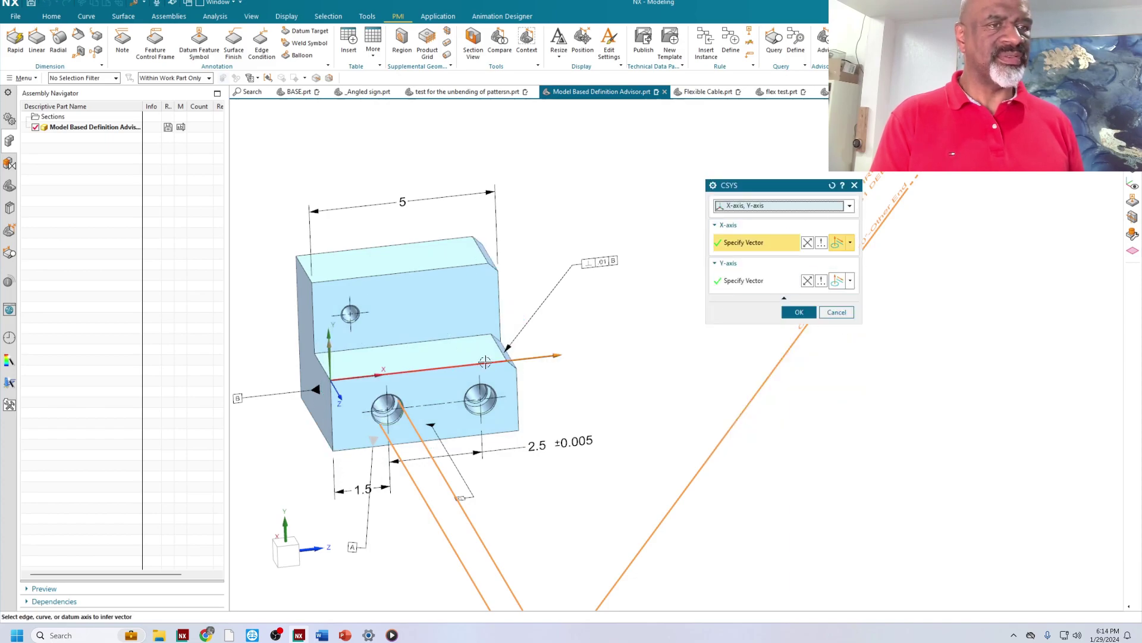
left_click(310, 361)
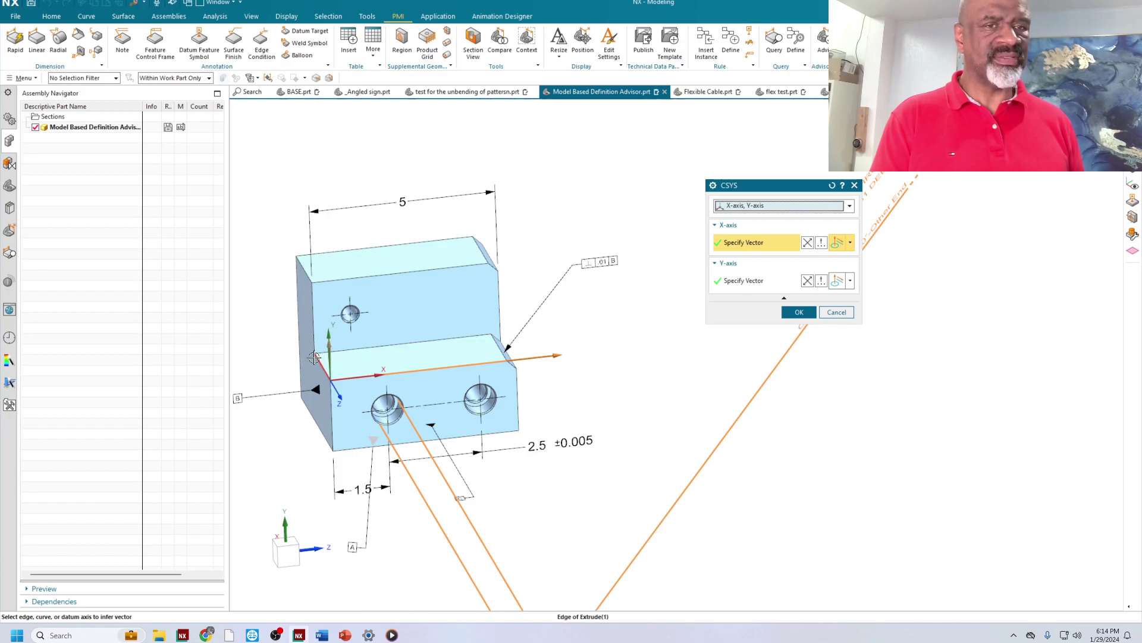
left_click(799, 312)
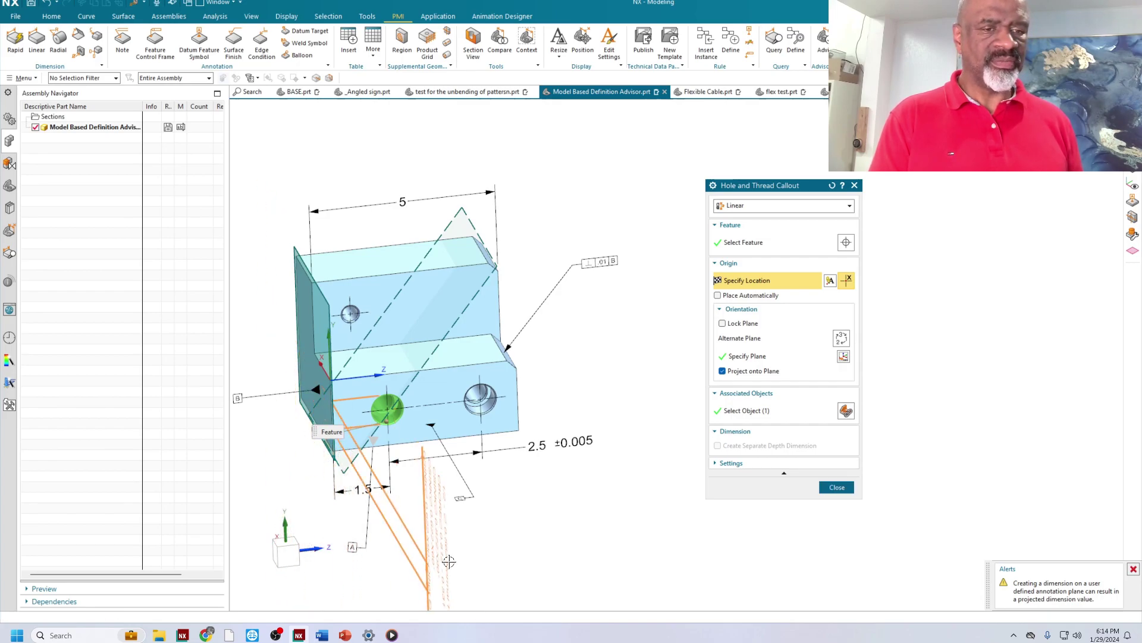
left_click(449, 568)
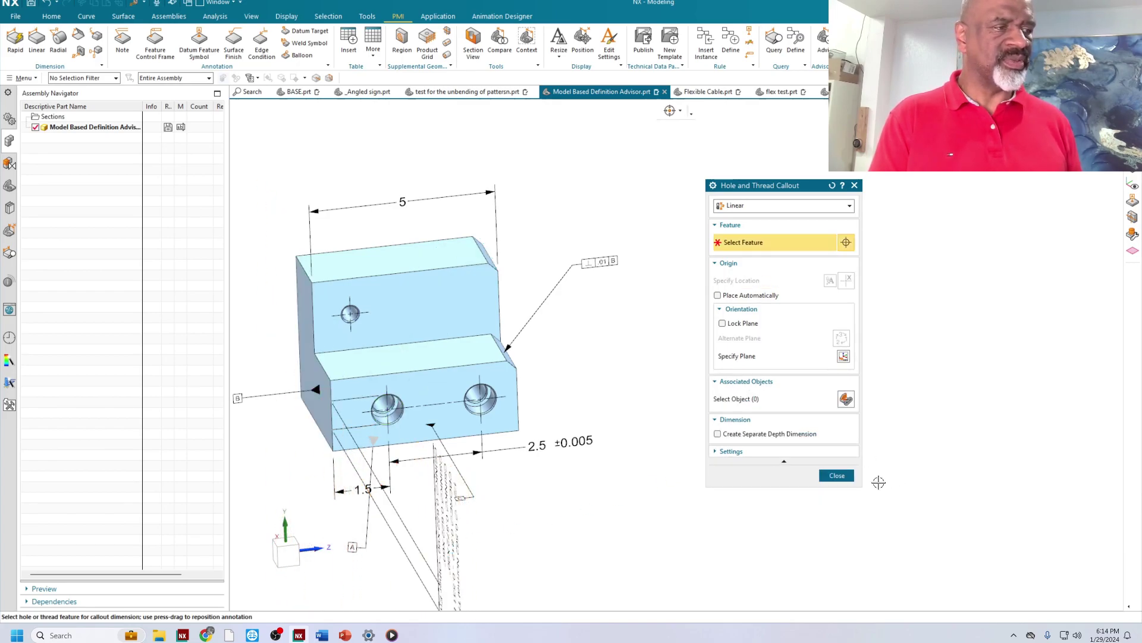
Move the 1/2 - Ø0.562 Normal THRU hole callout text to the upper left of the block.
left_click(836, 475)
mouse_move(683, 462)
middle_mouse_down()
mouse_move(732, 385)
mouse_move(683, 445)
middle_mouse_up()
left_click_drag(683, 445, 509, 280)
mouse_move(708, 319)
middle_mouse_down()
mouse_move(612, 332)
mouse_move(637, 327)
mouse_move(627, 327)
mouse_move(672, 357)
mouse_move(617, 321)
mouse_move(655, 315)
mouse_move(635, 342)
mouse_move(645, 331)
middle_mouse_up()
Zoom, orbit and pan the view to inspect the finished annotations.
scroll(584, 313, "up", 3)
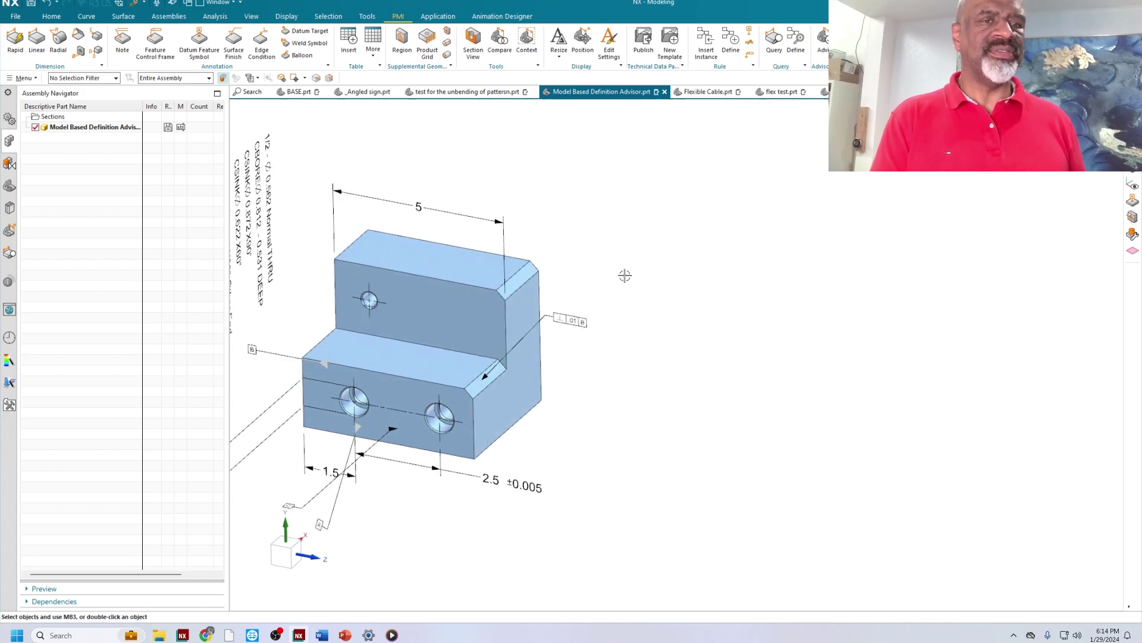
middle_click_drag(622, 273, 780, 275, "shift")
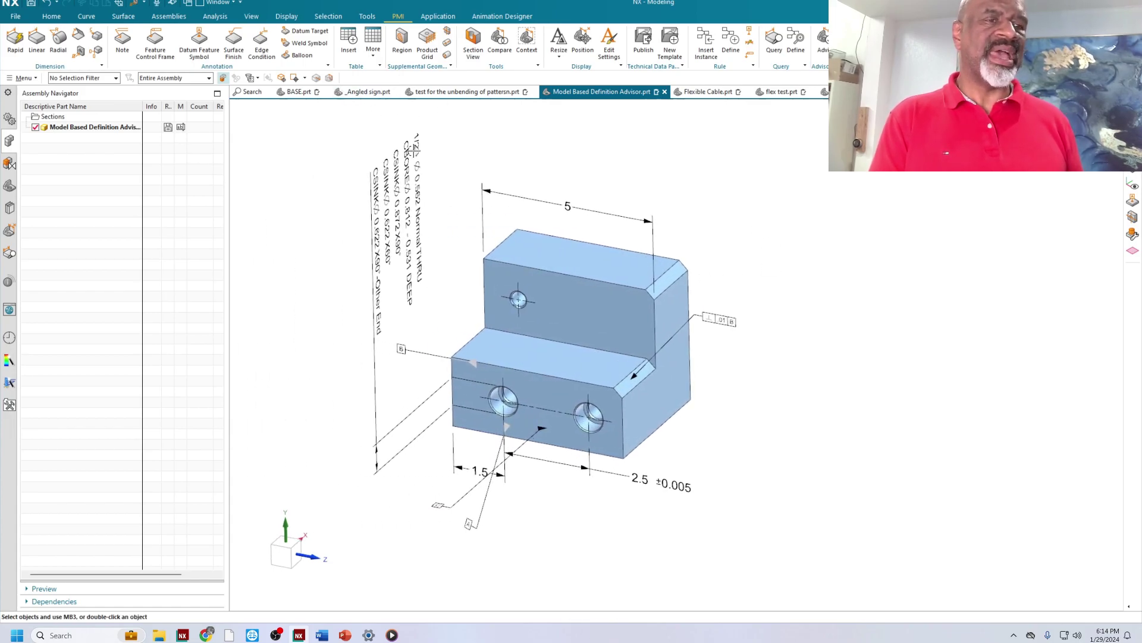
mouse_move(708, 425)
middle_mouse_down()
mouse_move(757, 413)
mouse_move(717, 417)
middle_mouse_up()
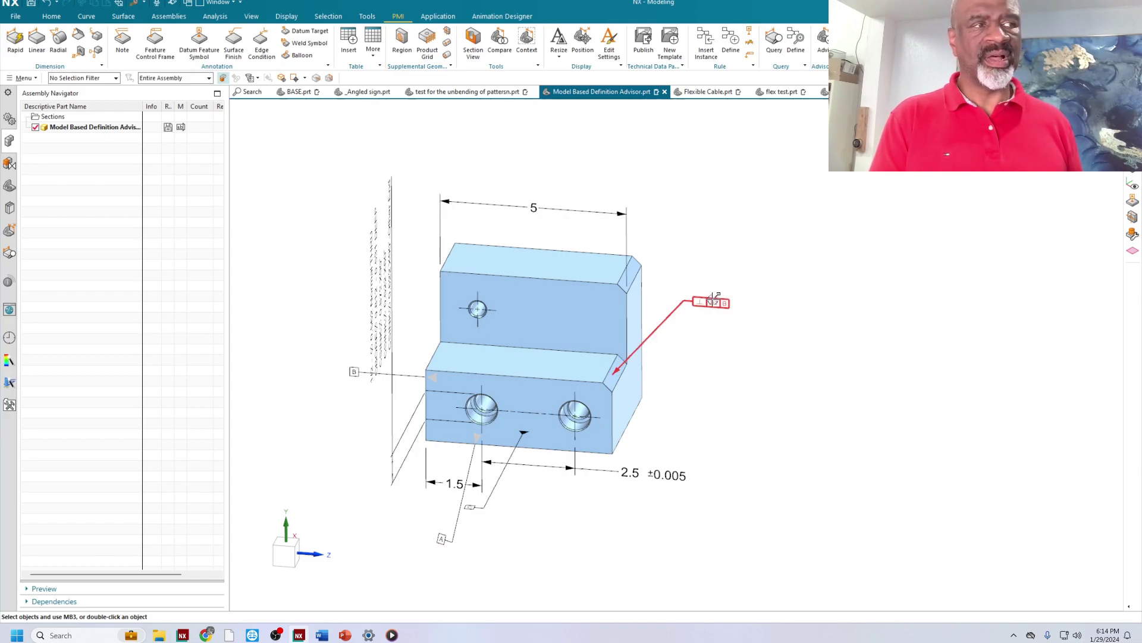
mouse_move(717, 398)
middle_mouse_down()
mouse_move(701, 389)
mouse_move(702, 400)
middle_mouse_up()
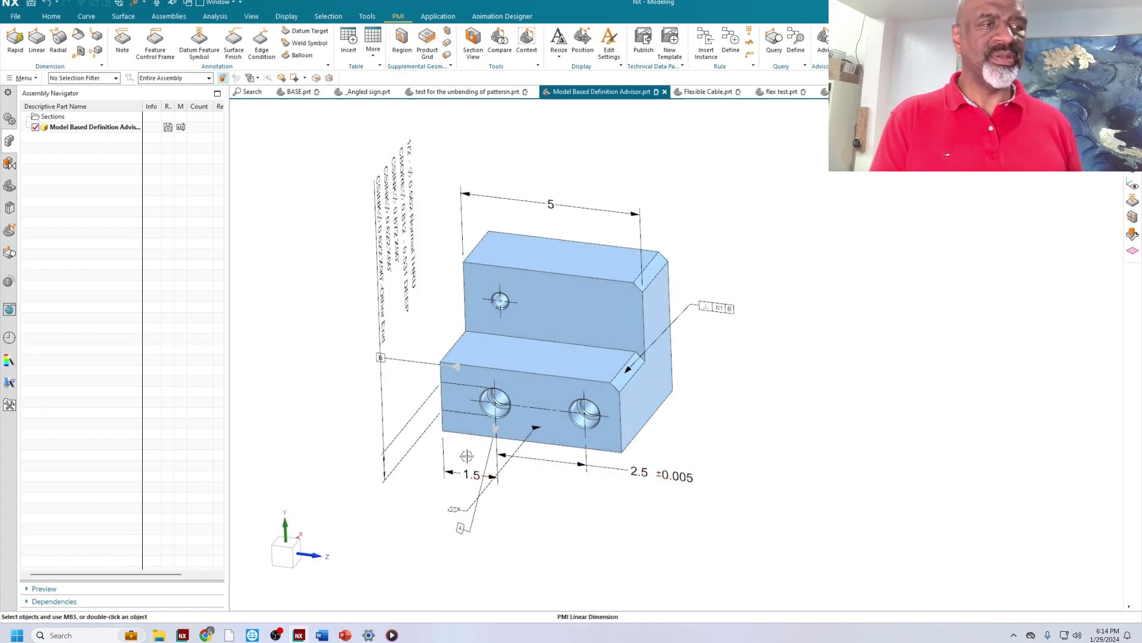
mouse_move(788, 365)
middle_mouse_down()
mouse_move(798, 383)
mouse_move(744, 388)
mouse_move(787, 385)
mouse_move(775, 380)
middle_mouse_up()
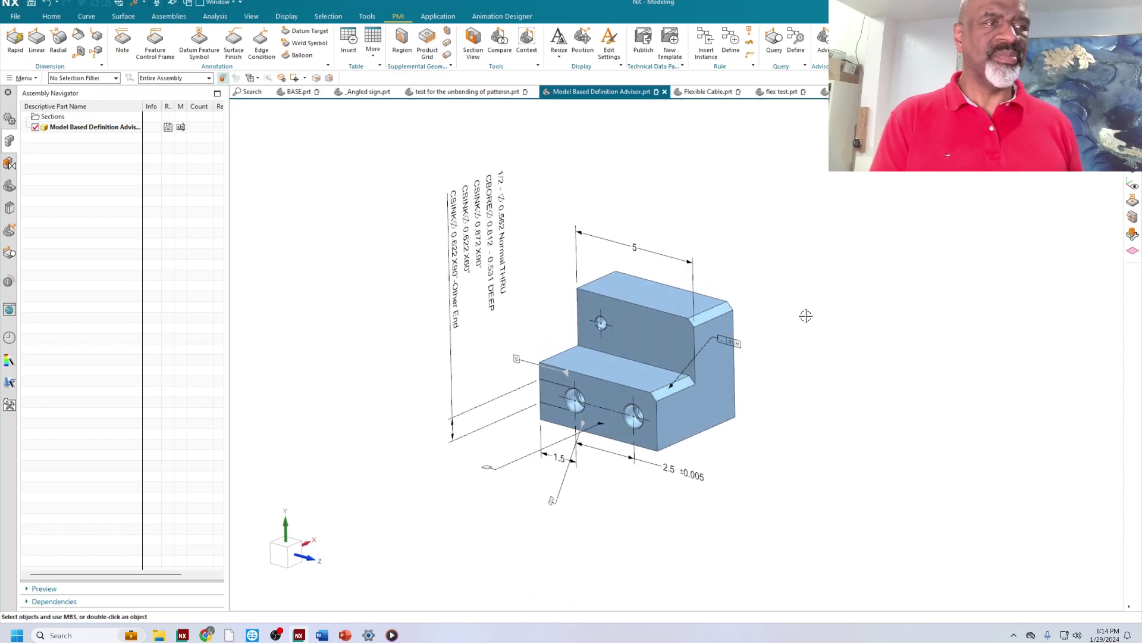
scroll(804, 316, "up", 1)
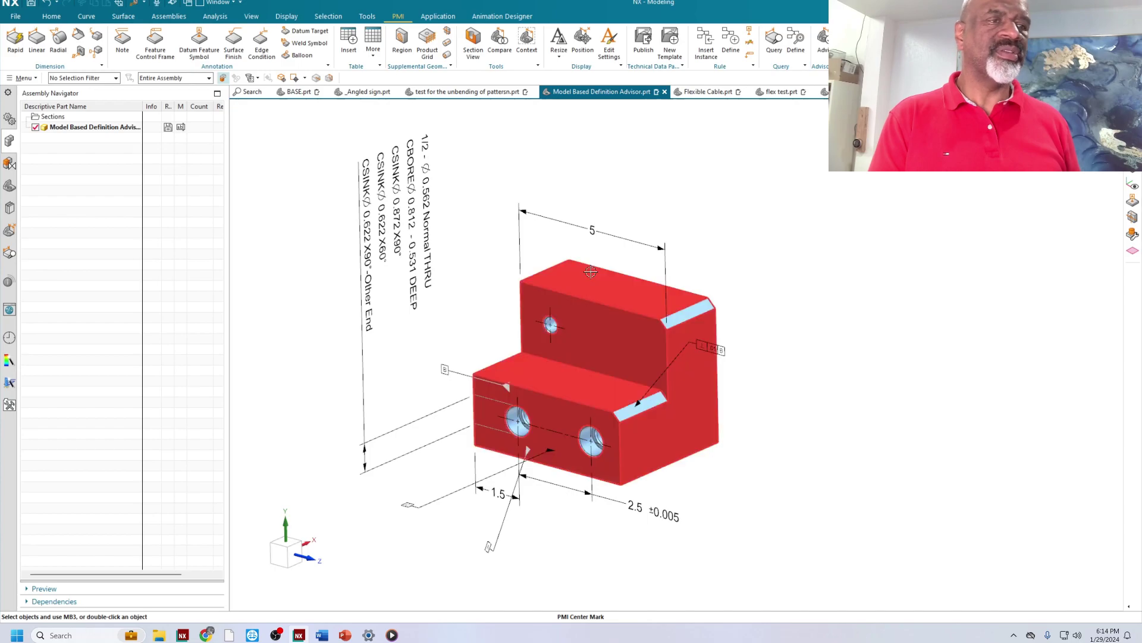
scroll(543, 186, "down", 1)
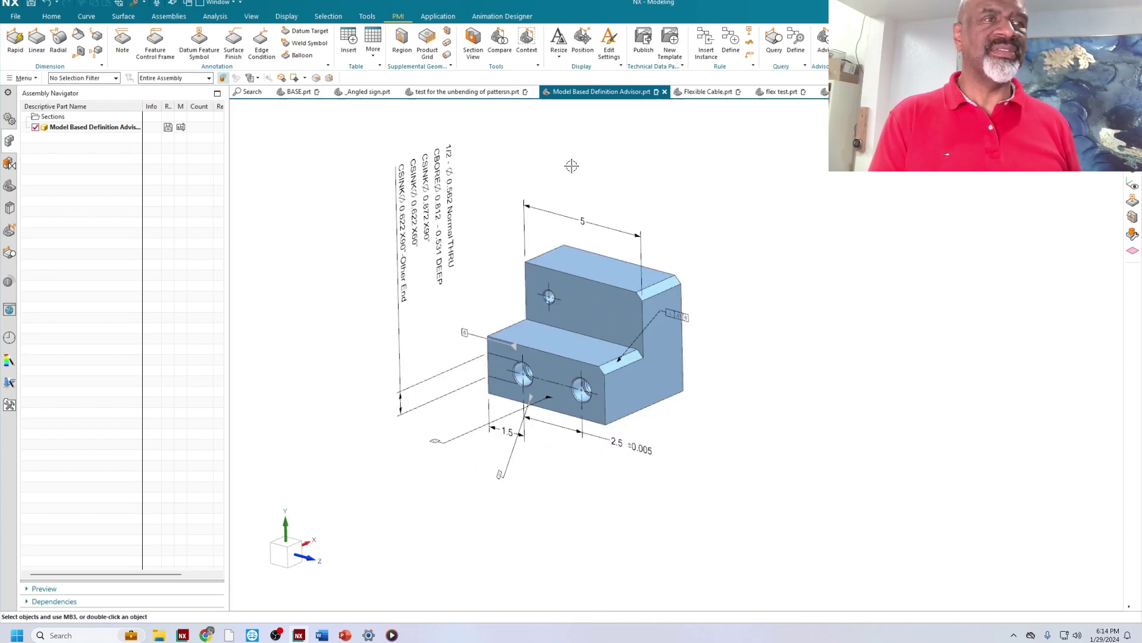
middle_click_drag(571, 166, 574, 194, "shift")
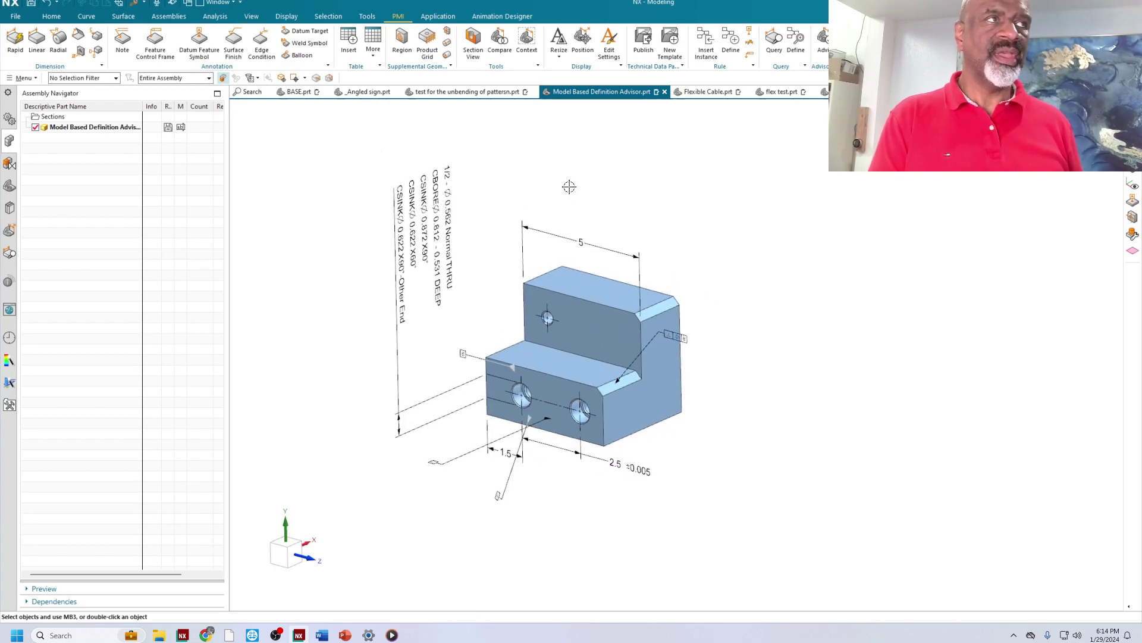
middle_click_drag(623, 218, 673, 222, "shift")
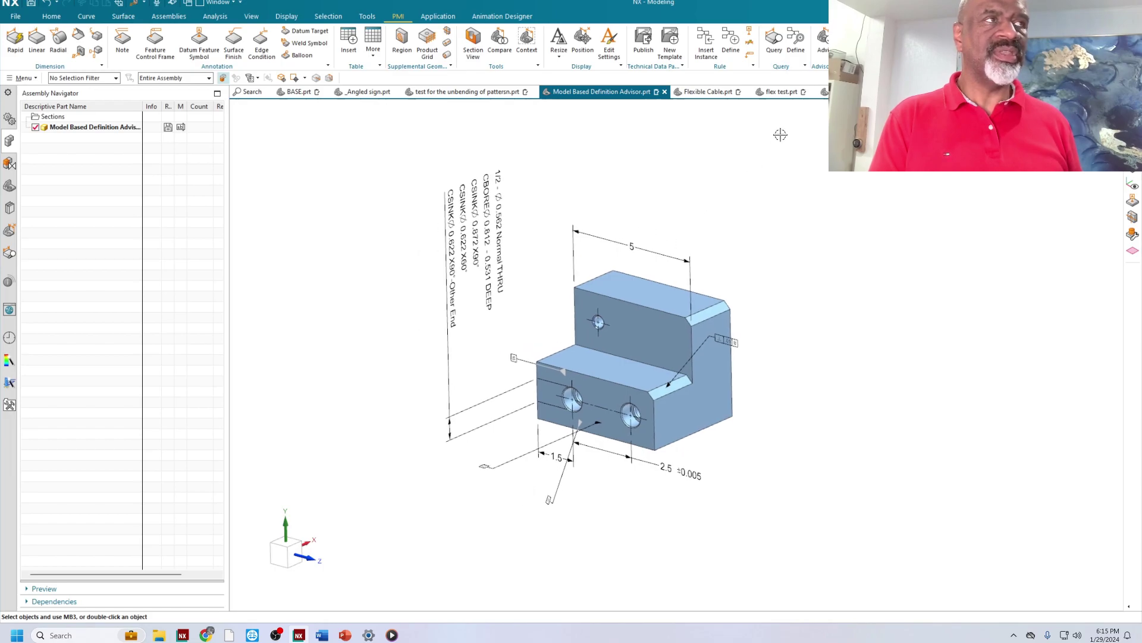
Run the PMI Advisor check, widen its results and inspect the first error on the 5 dimension.
left_click(824, 55)
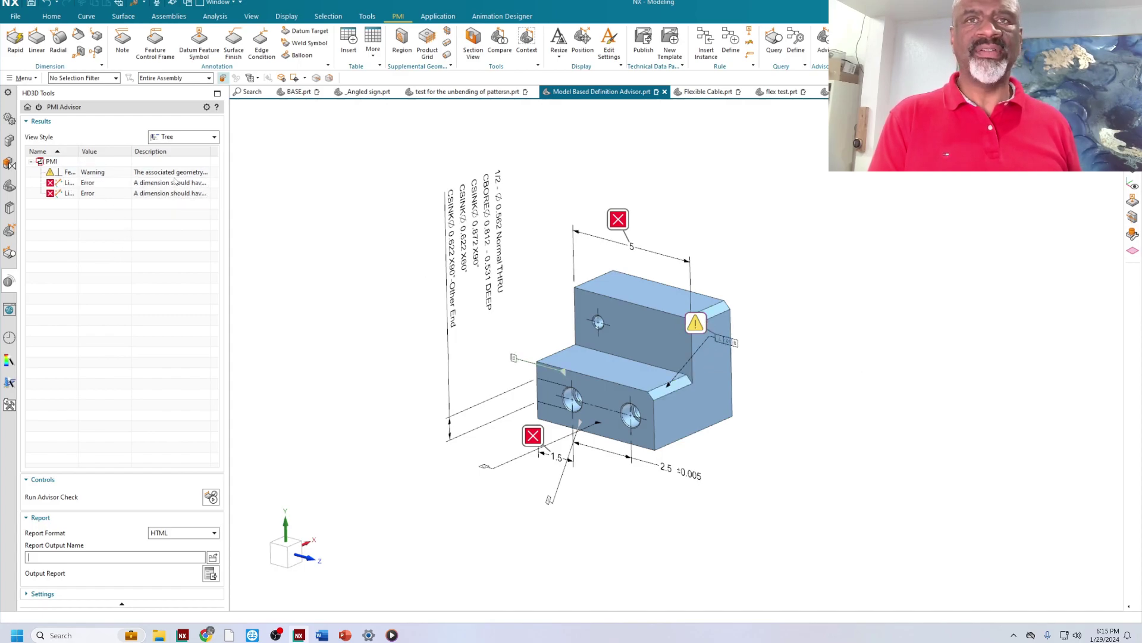
left_click_drag(225, 163, 331, 163)
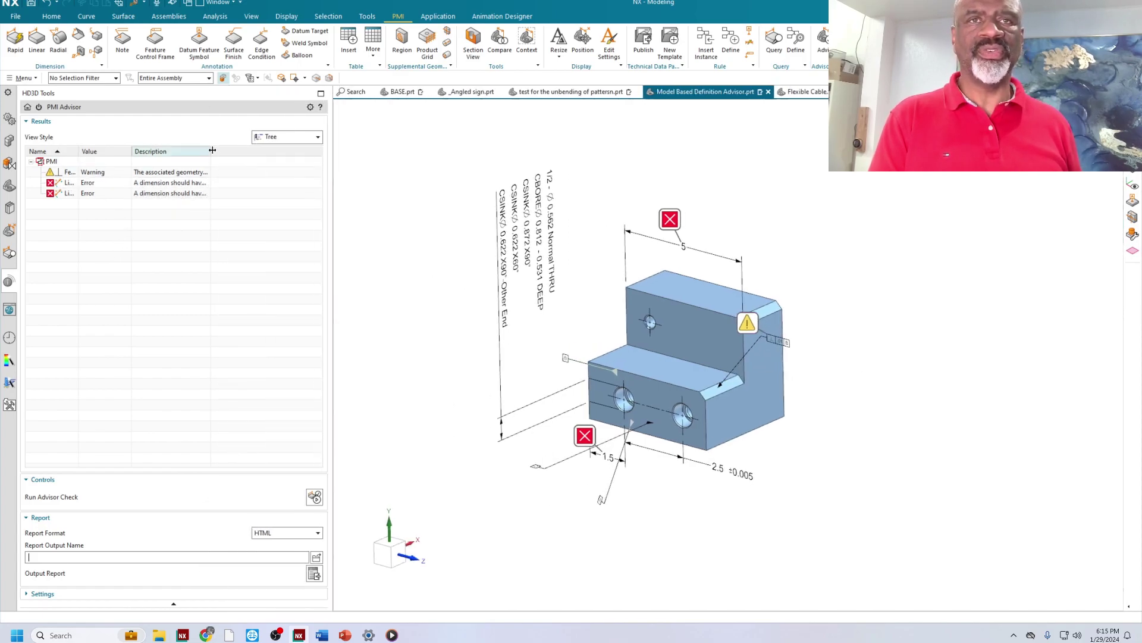
left_click_drag(210, 151, 300, 151)
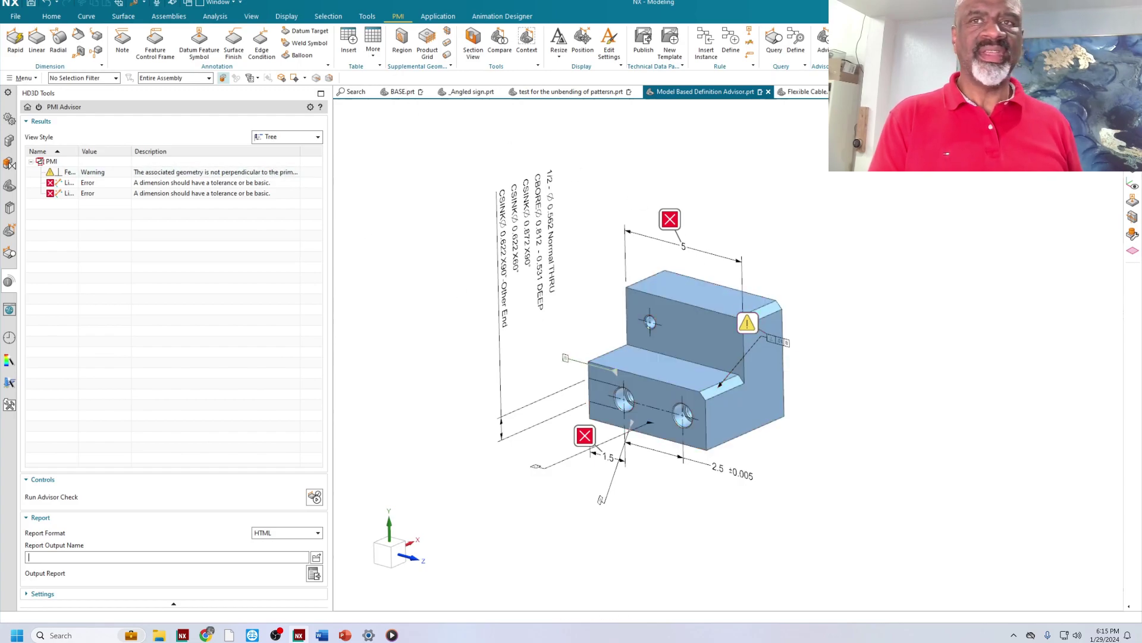
left_click(66, 185)
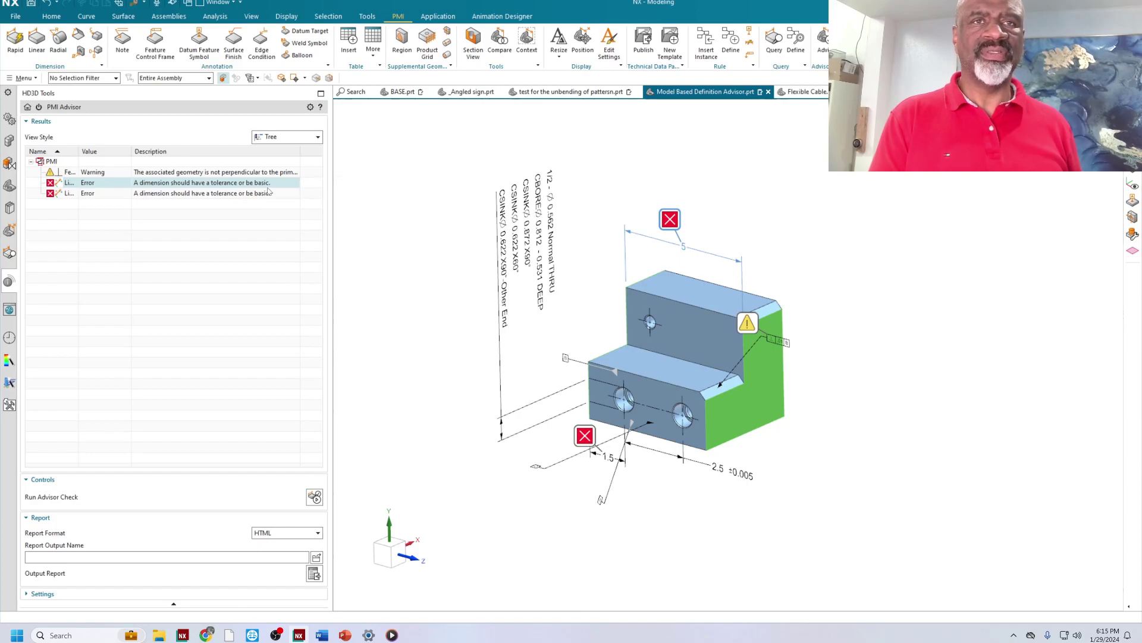
middle_click_drag(414, 307, 398, 289)
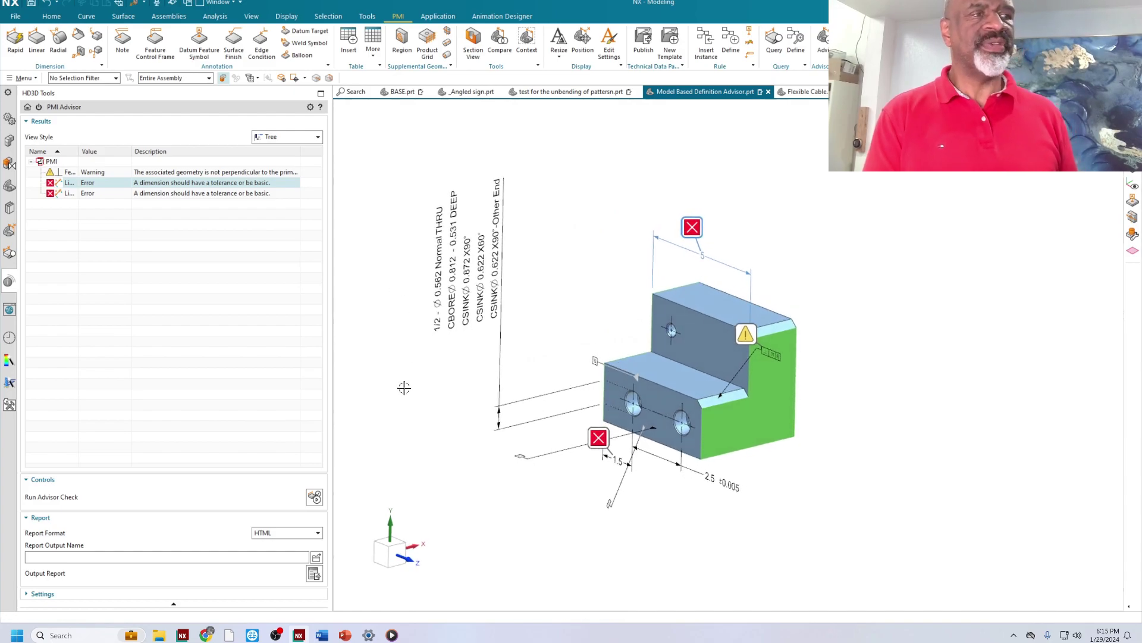